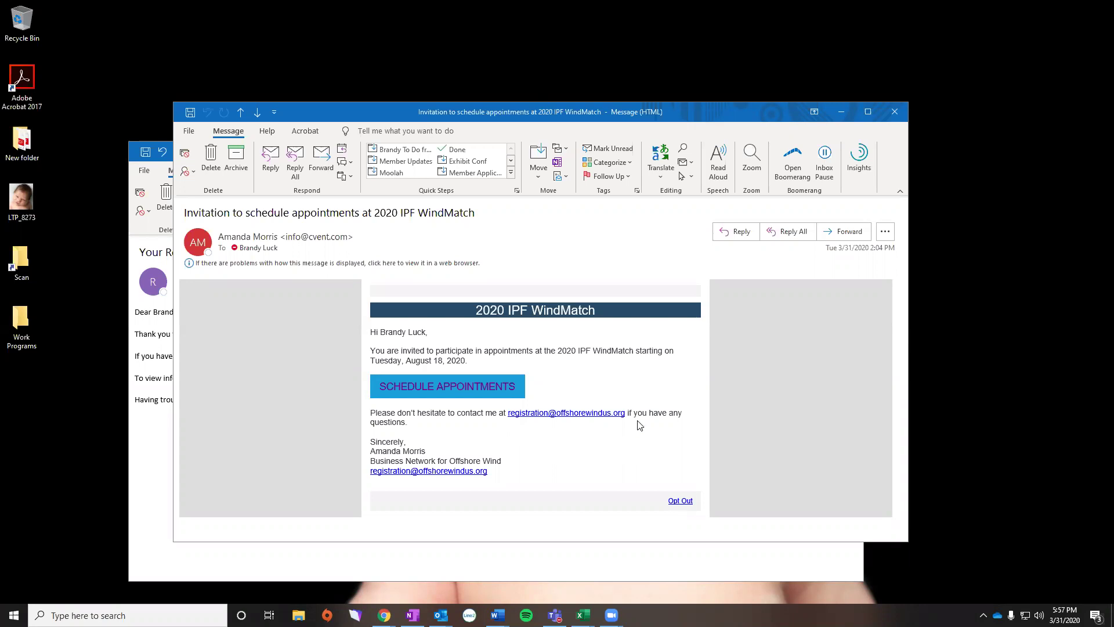
- Open the WindMatch scheduling site full-screen and scroll through the August 18–20 sessions
click(431, 388)
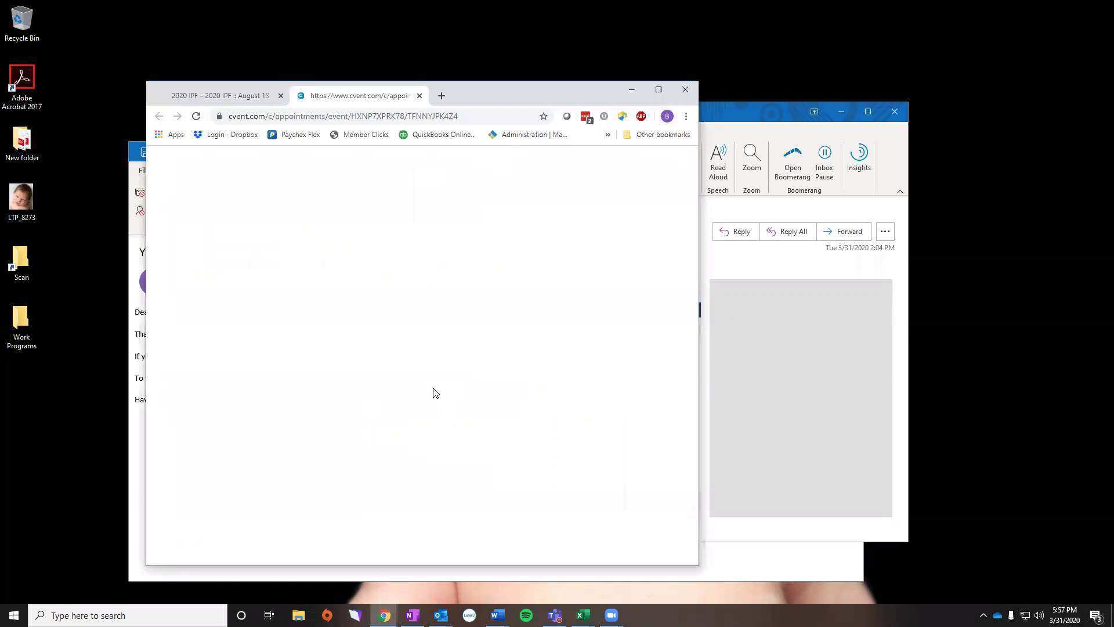
click(660, 90)
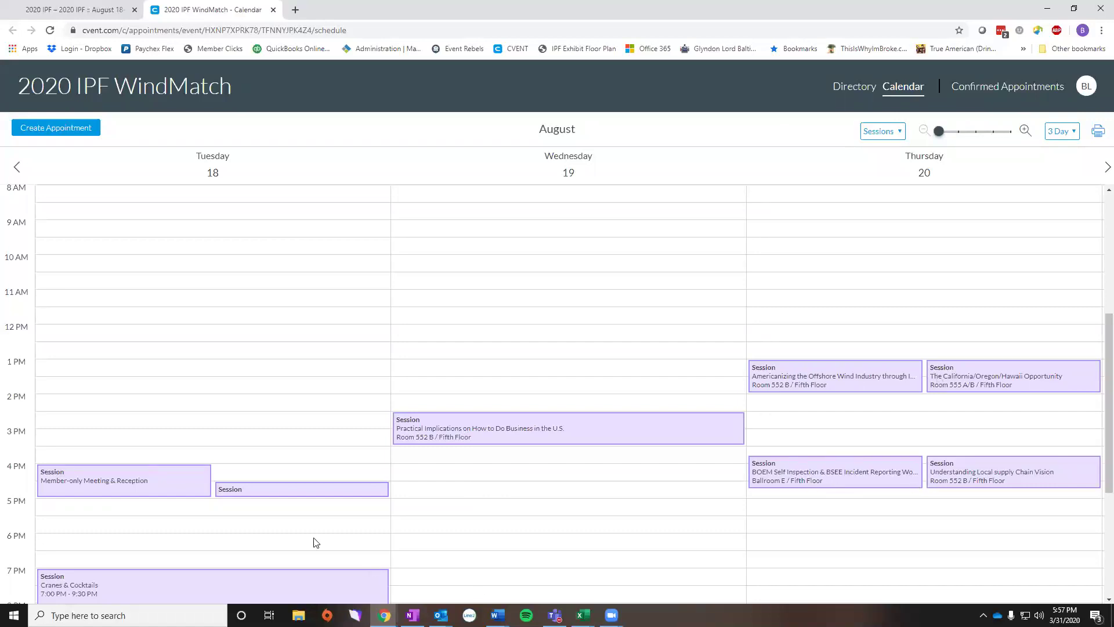
scroll(114, 489, down, 1)
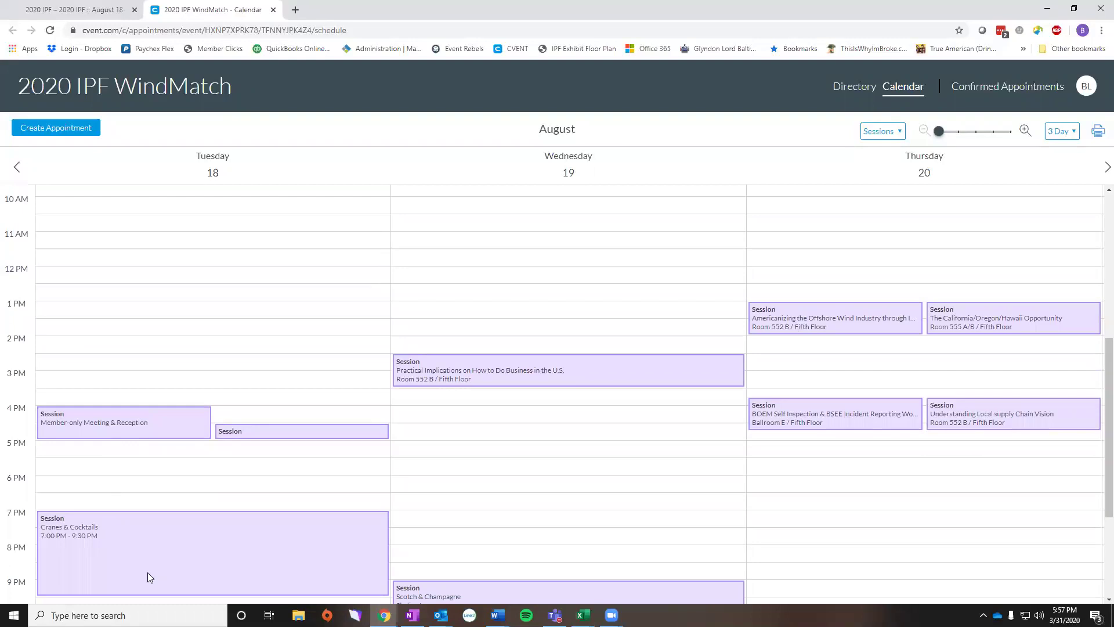
scroll(592, 500, down, 2)
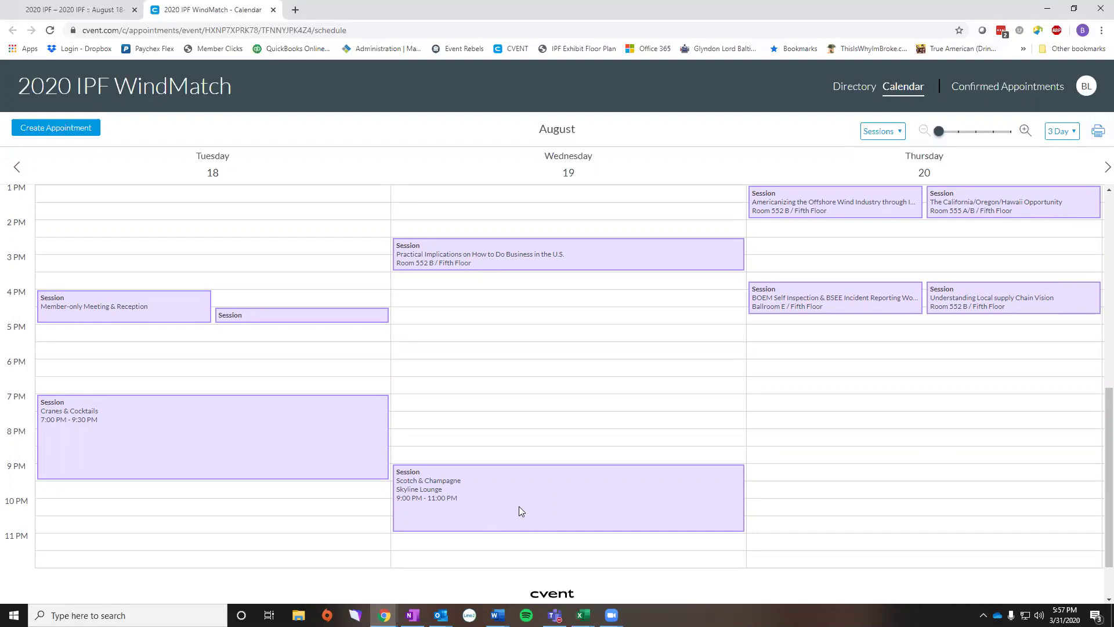
scroll(460, 455, up, 1)
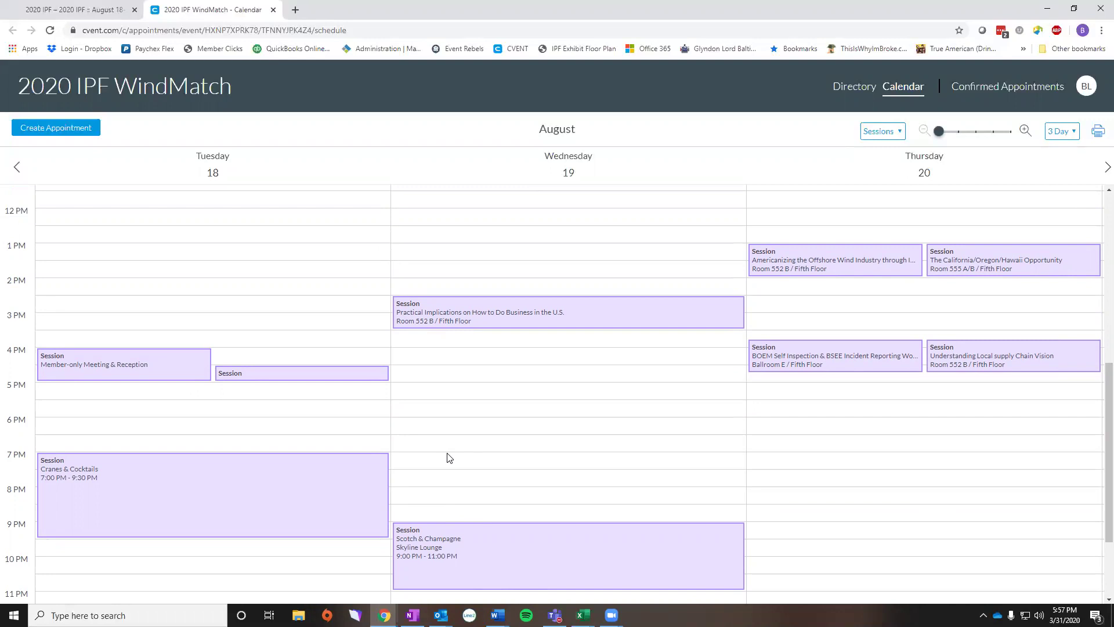
- Start a WindMatch appointment and select the Business Network for Offshore Wind attendee found by first-name search
click(76, 130)
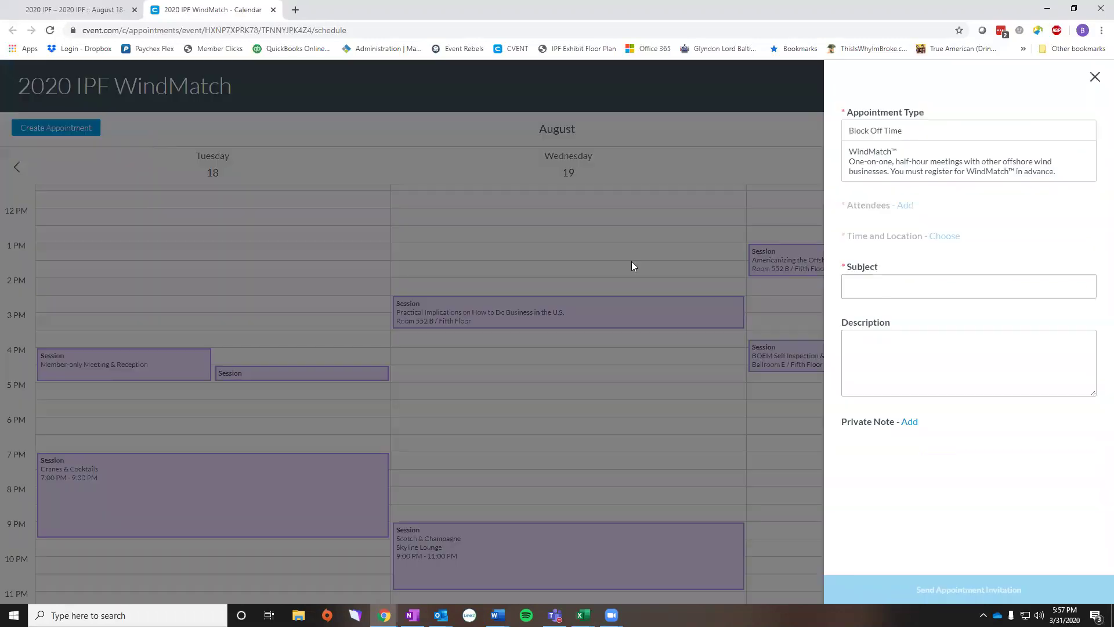
click(903, 170)
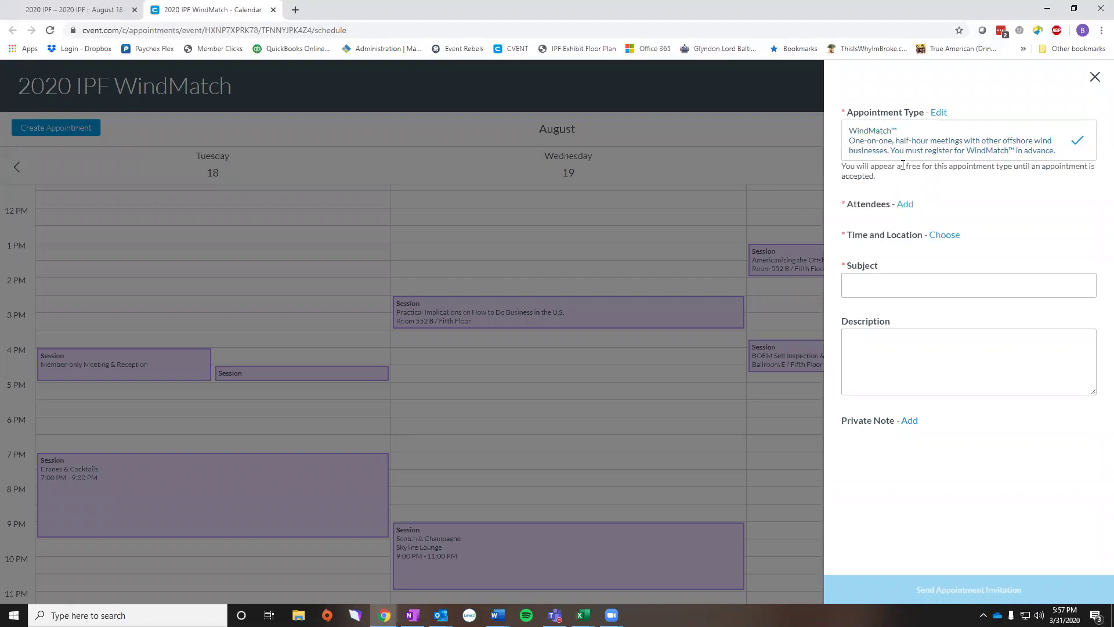
click(906, 206)
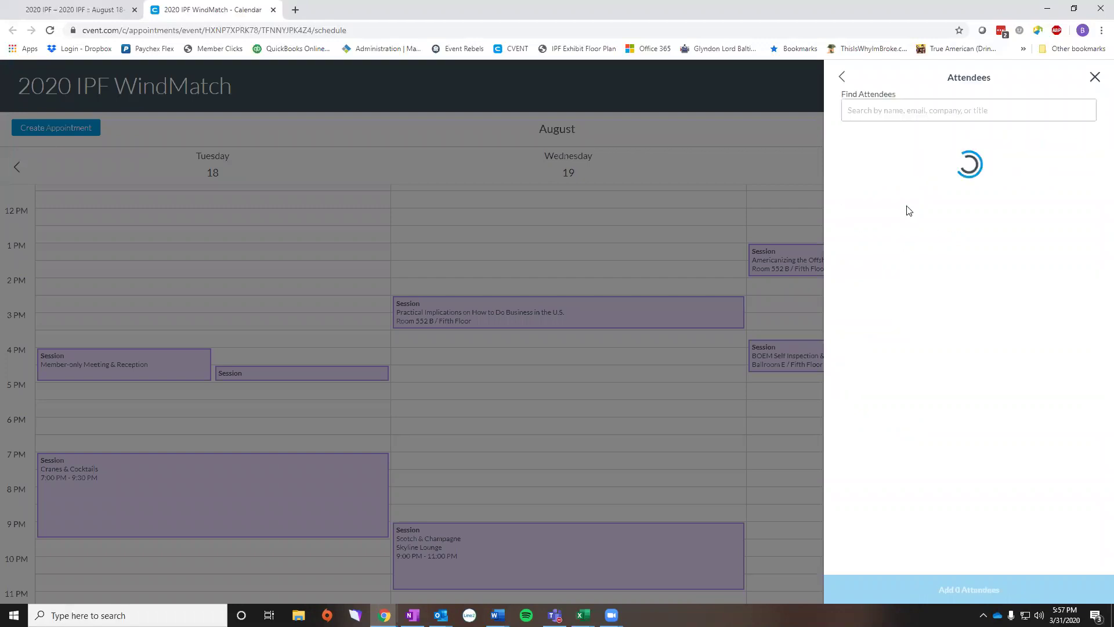
text(Co)
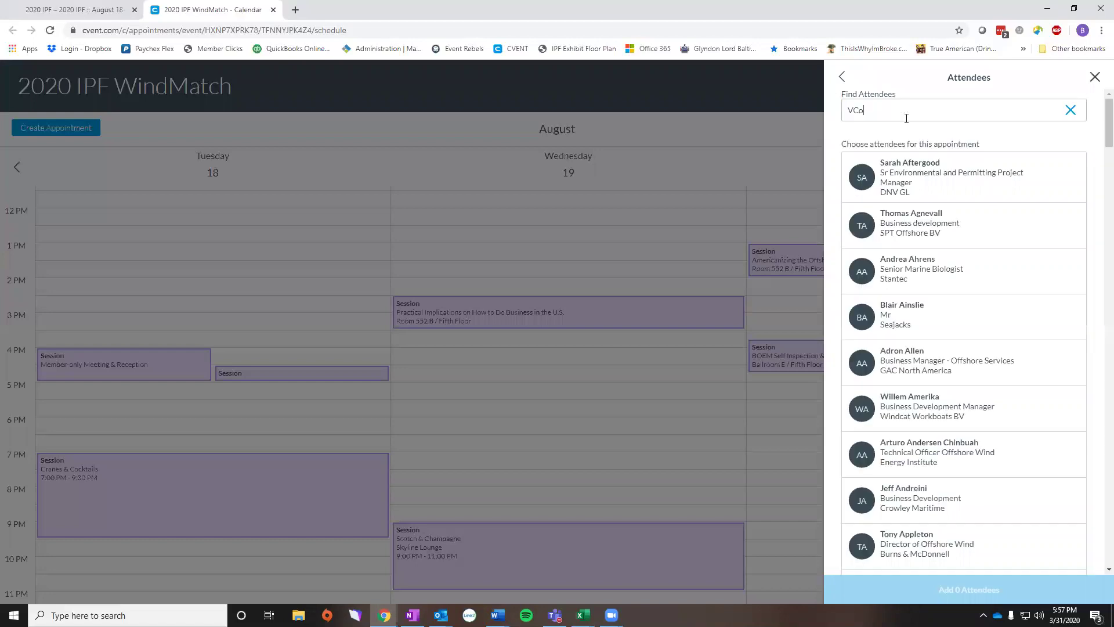
text(urtney)
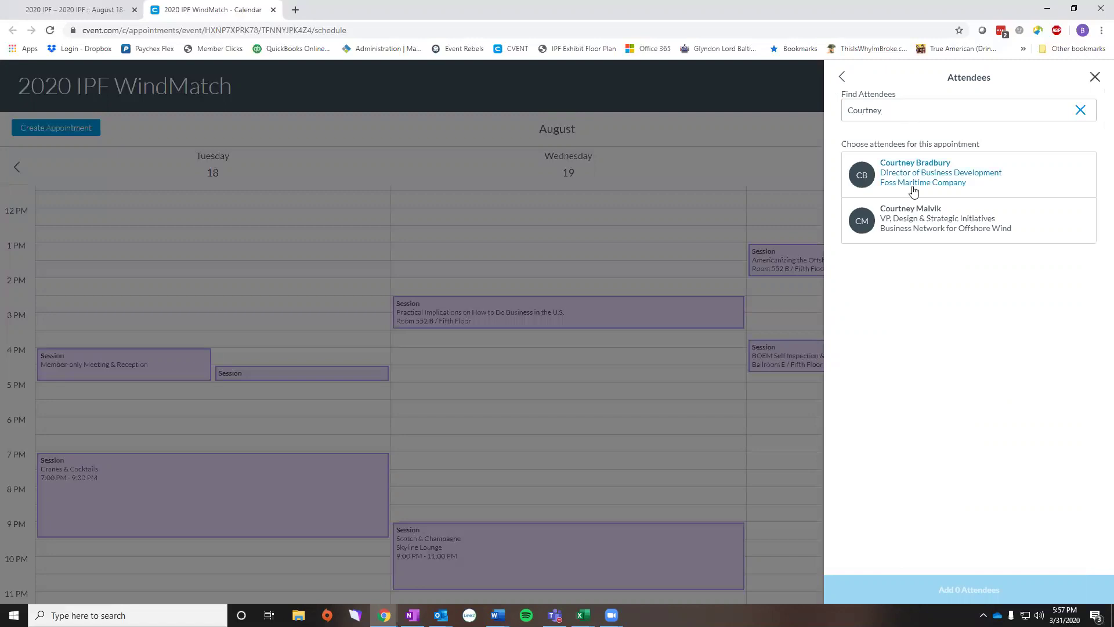
click(924, 219)
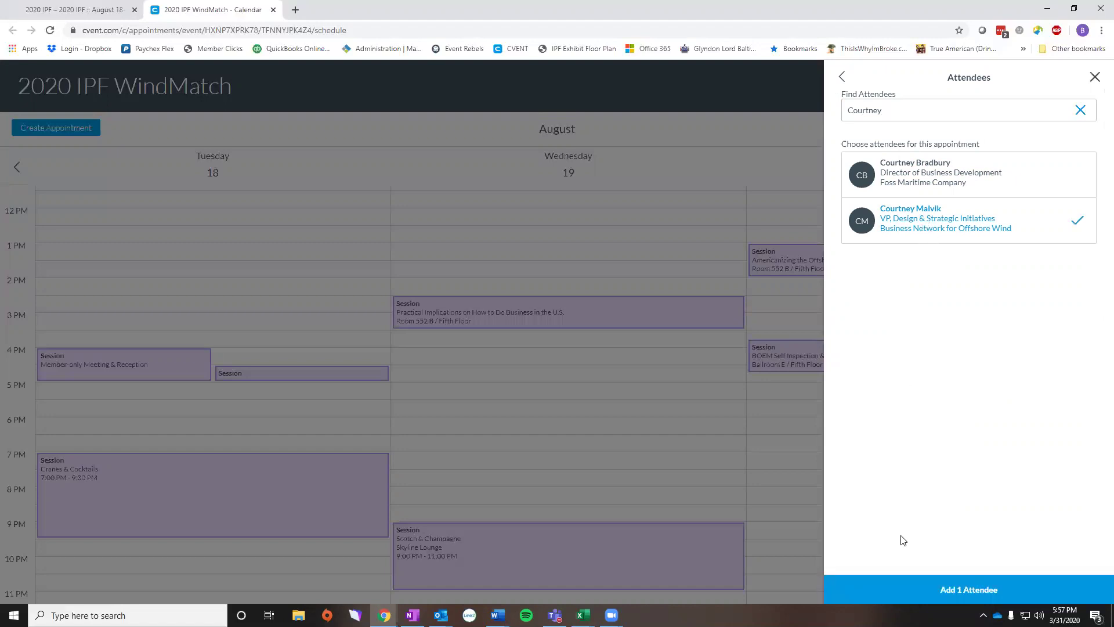
- Add the attendee, book Aug 18 at 3:00 PM in Room 557, and enter the subject 'Final Walkthrough'
click(934, 592)
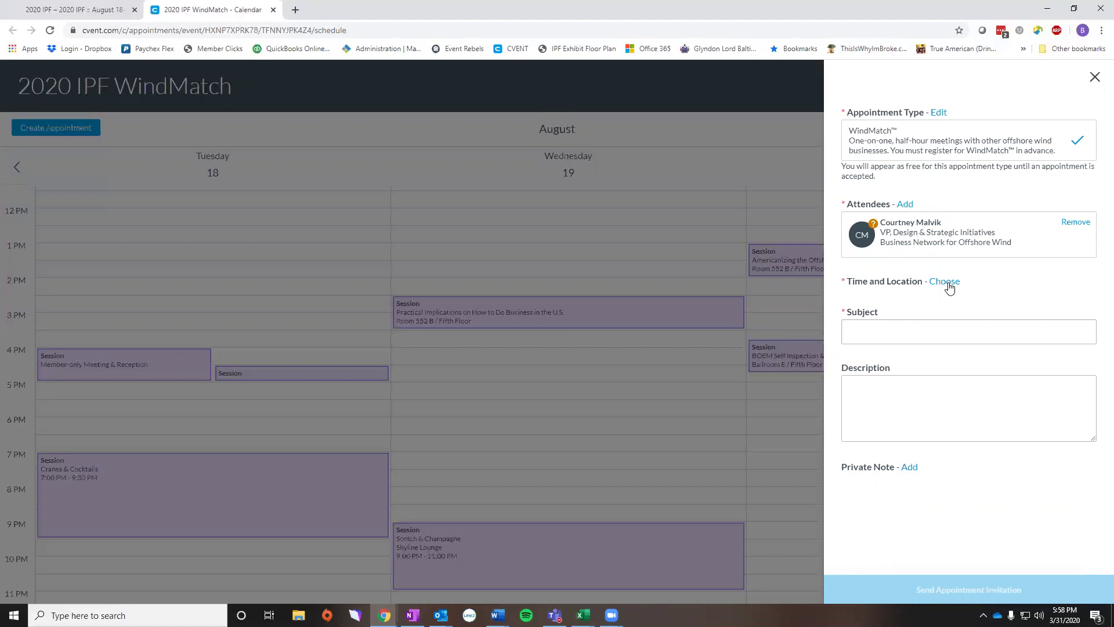
click(945, 282)
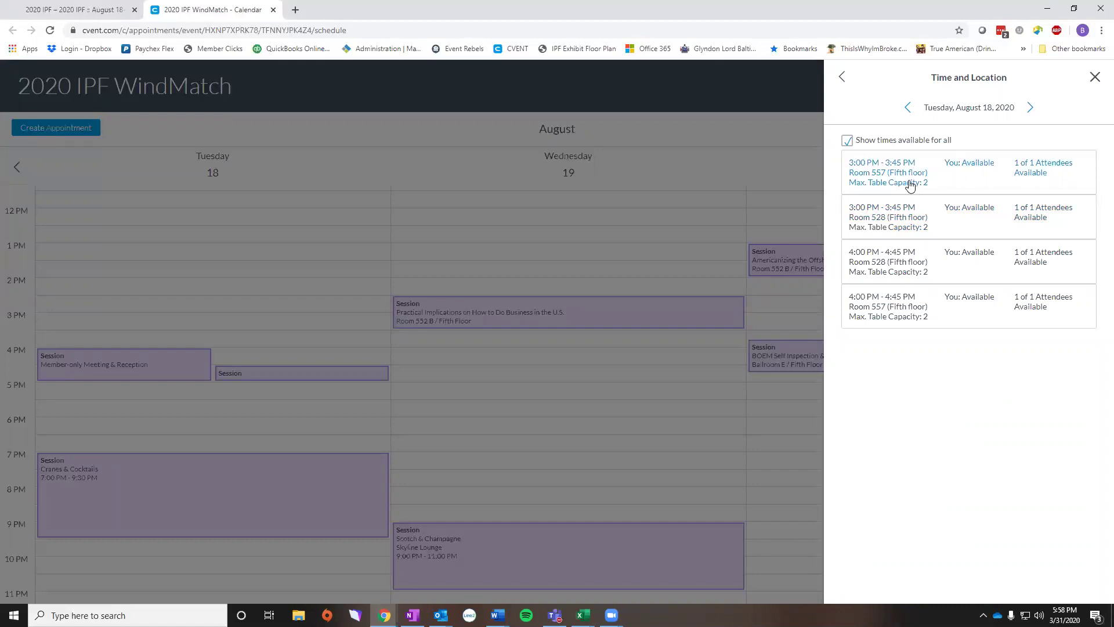
click(910, 185)
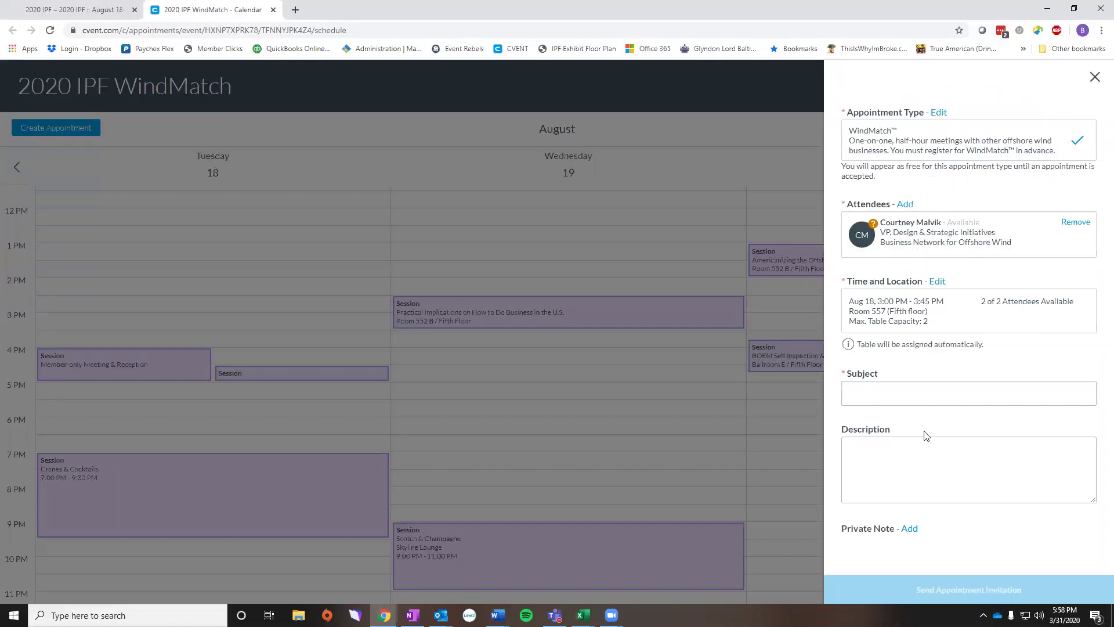
click(896, 402)
text(Final)
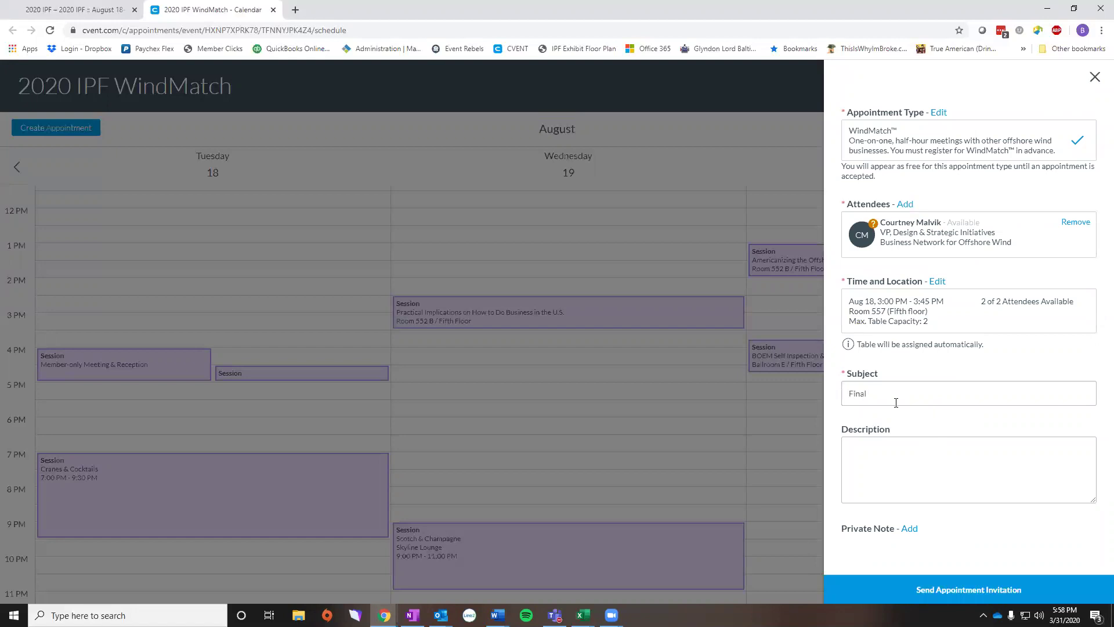
text( Walkthrough)
- Send the Final Walkthrough invitation so it appears on August 18 at 3 PM
click(962, 590)
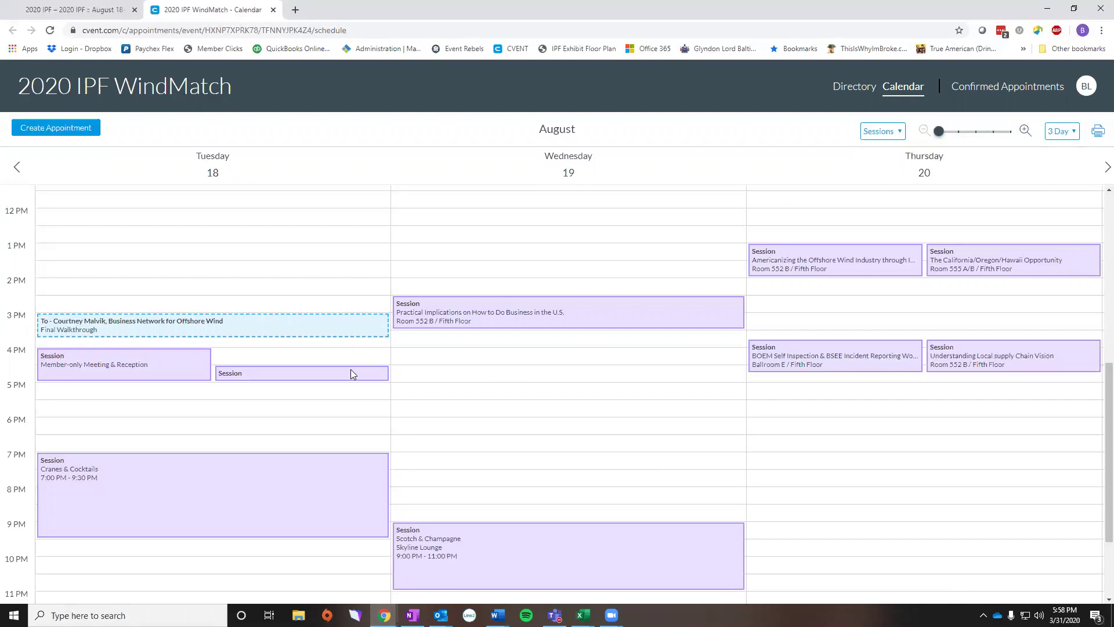
- Create a Block Off Time entry from 6:00 to 7:00 AM with subject 'Staff Meeting'
click(52, 129)
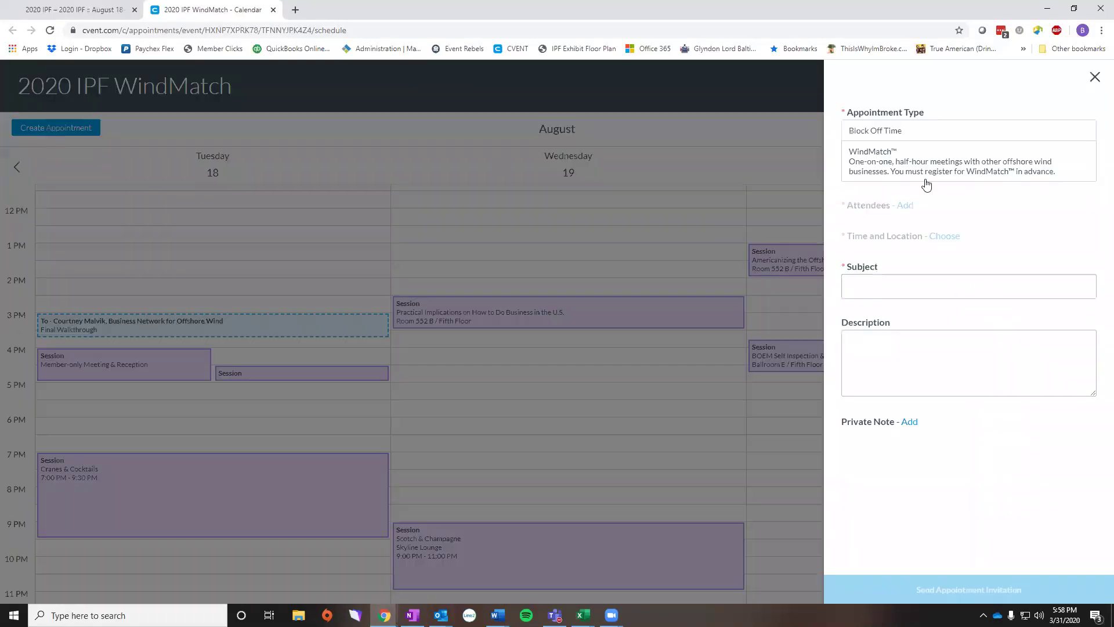
click(902, 133)
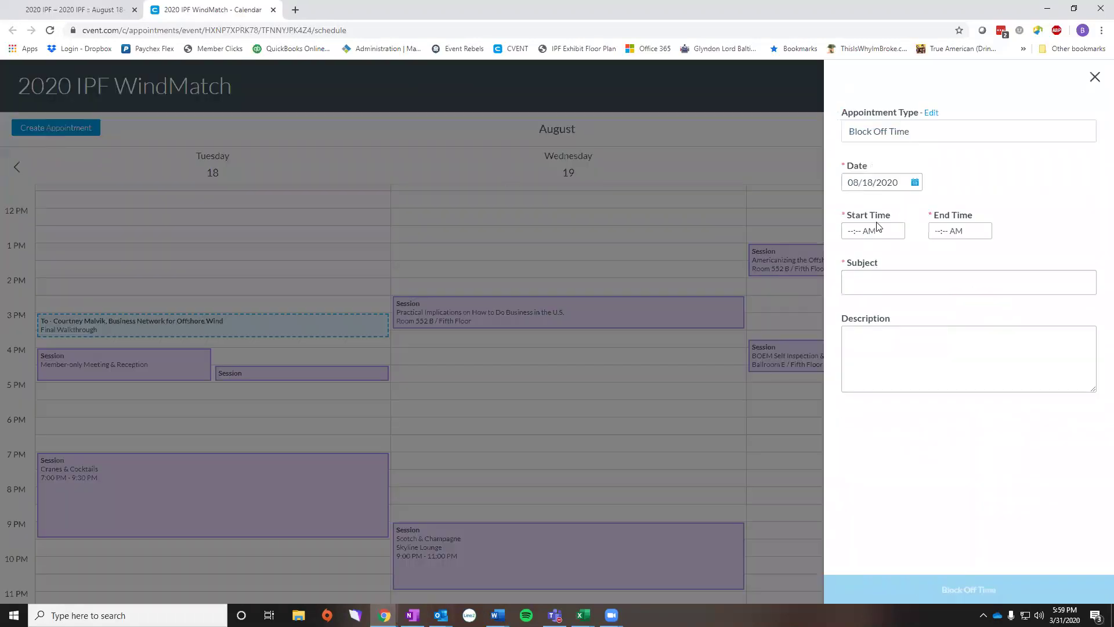
click(850, 230)
text(6:00 AM)
click(936, 232)
text(7:00)
click(888, 288)
text(Staff M<)
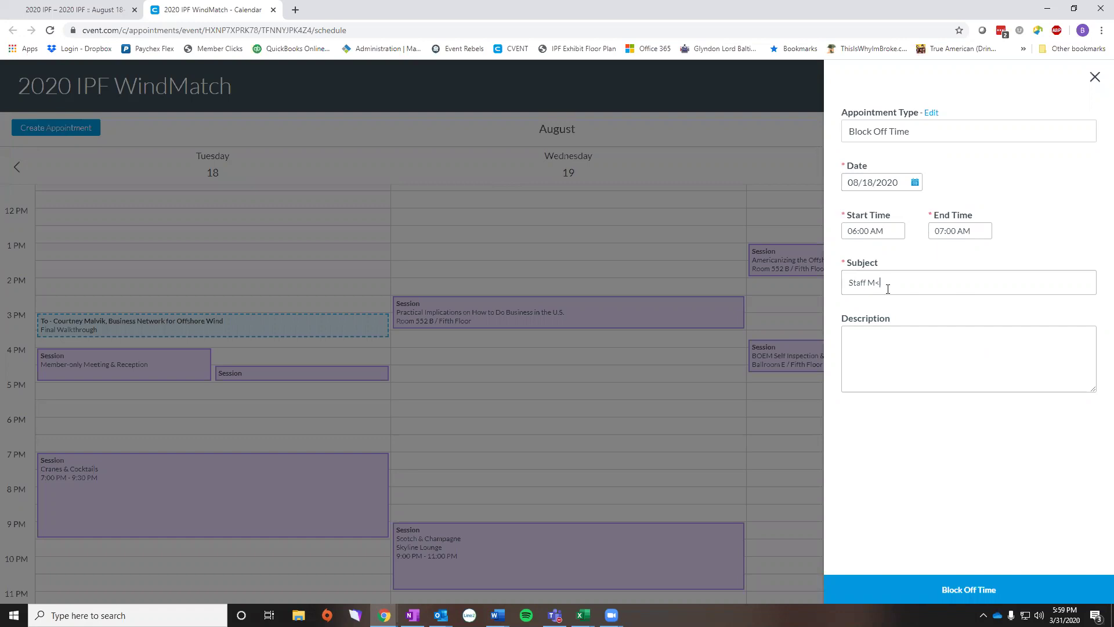
key(BackSpace)
text(eeting)
- Save the Staff Meeting block and confirm it sits at 6 AM on August 18
click(966, 590)
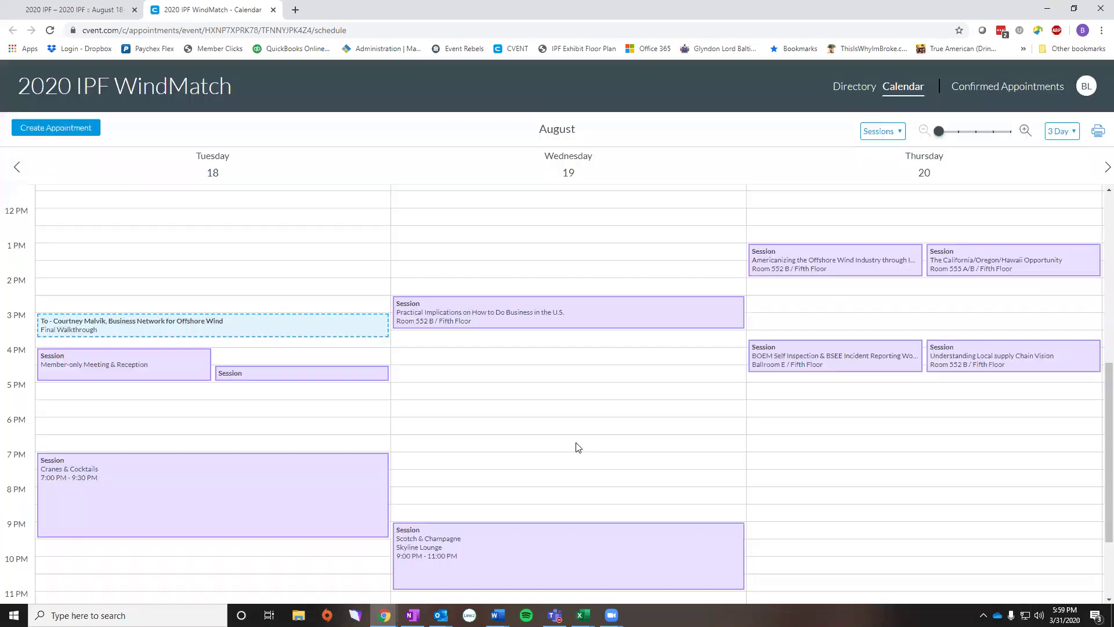
scroll(256, 291, up, 4)
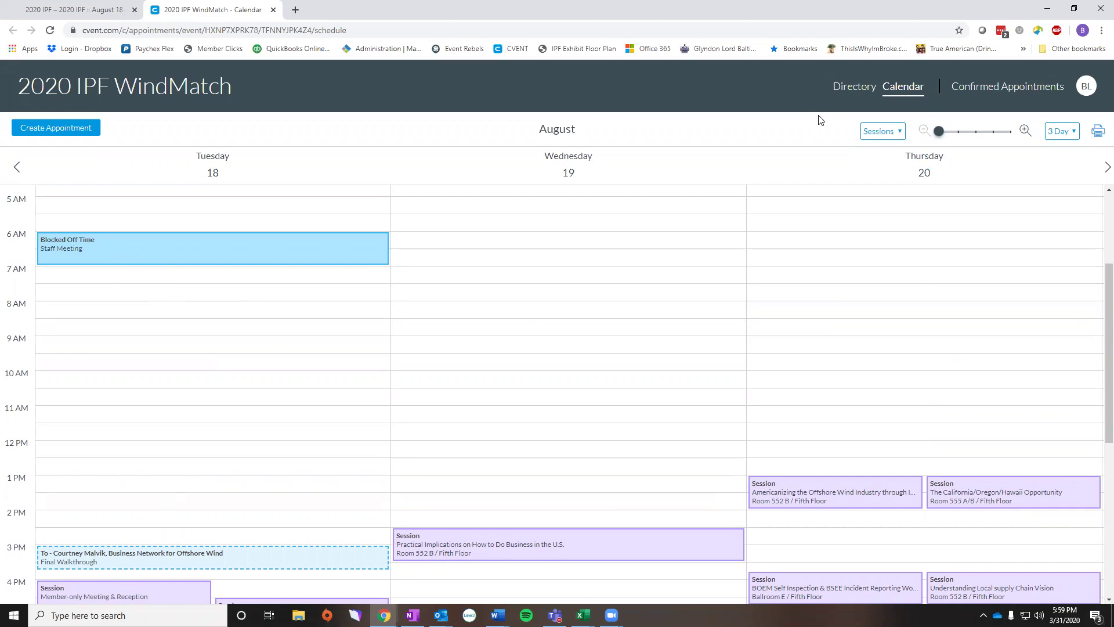
- Search the attendee directory for 'Business Network' and review the 16 results
click(839, 89)
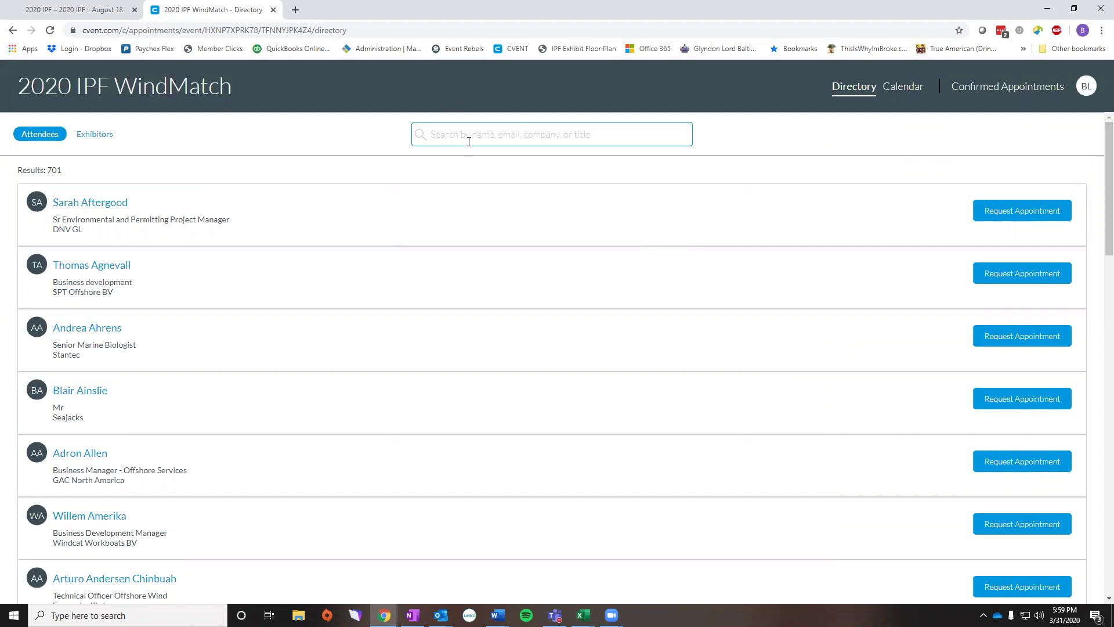
text(Business)
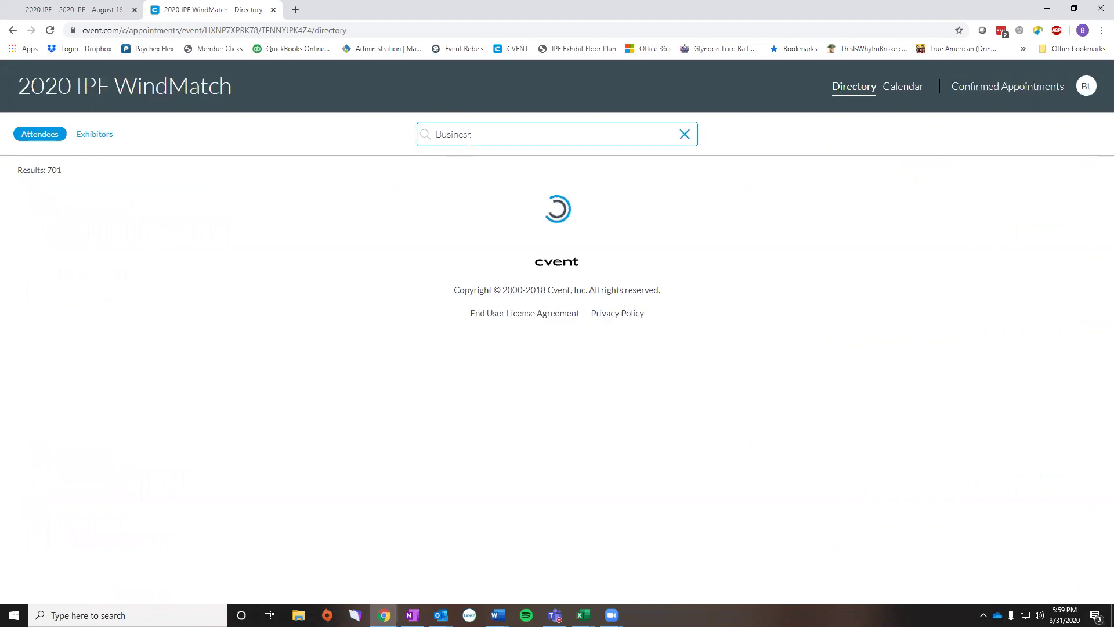
text( Network)
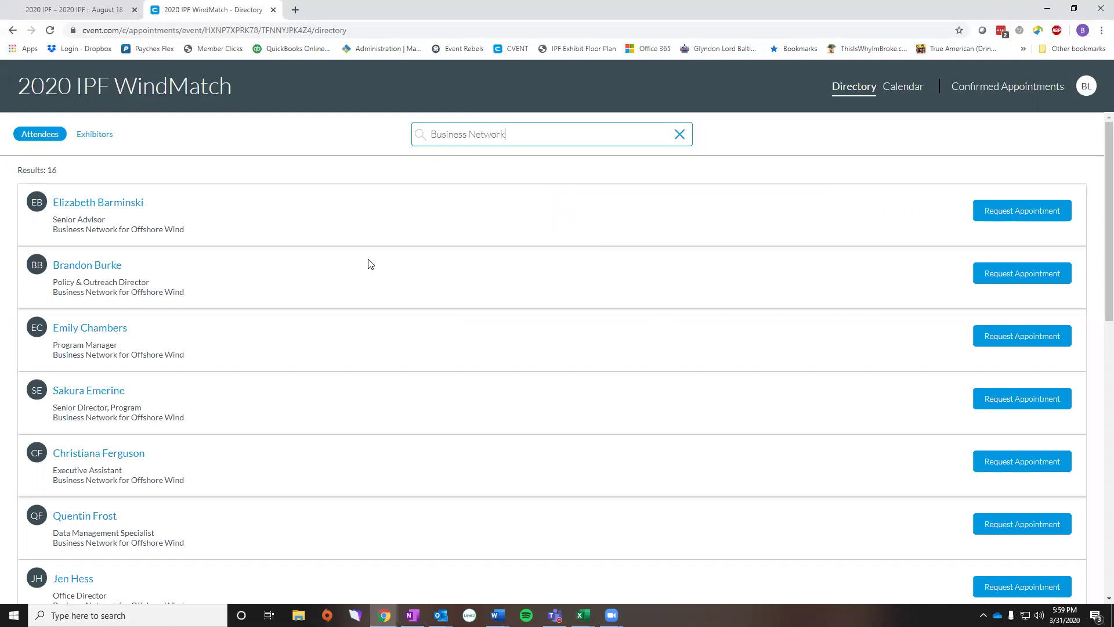
scroll(371, 264, down, 6)
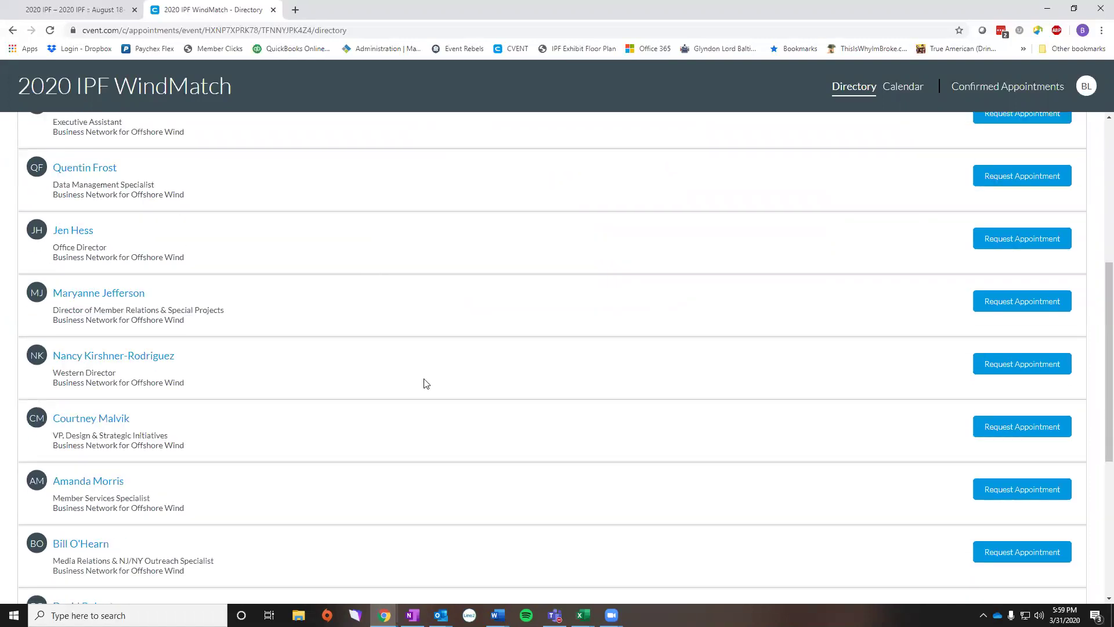
scroll(426, 383, up, 6)
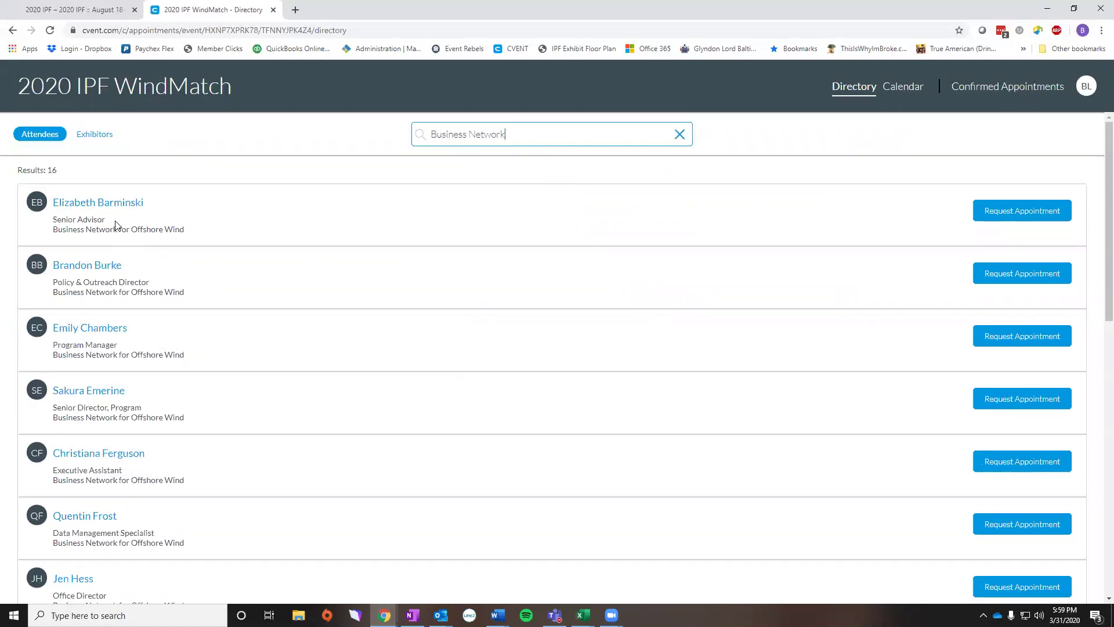
click(998, 211)
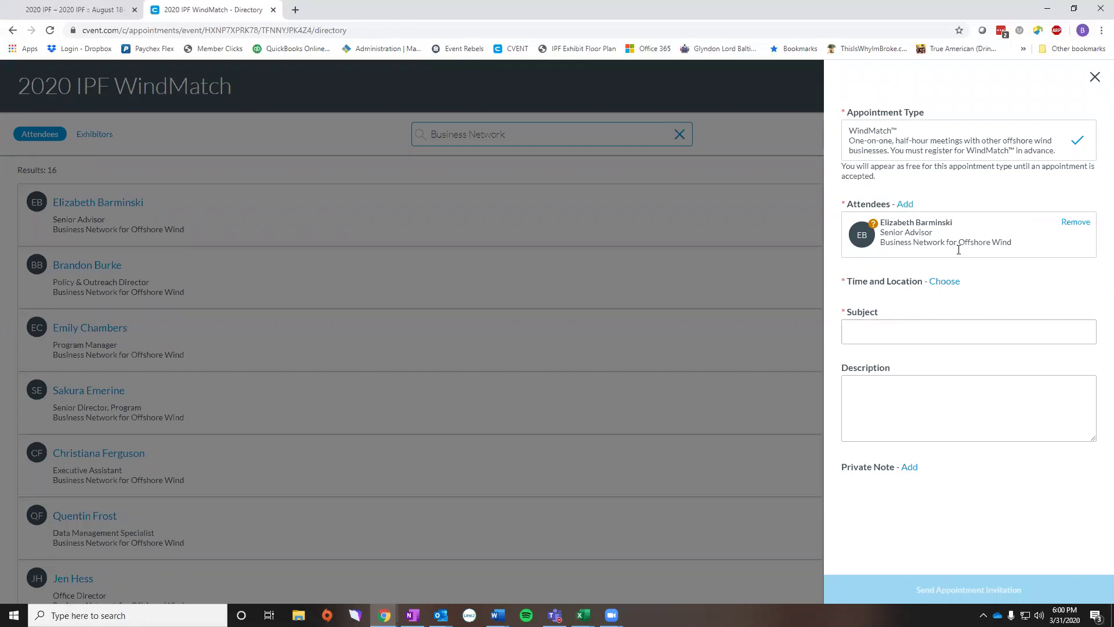
click(945, 282)
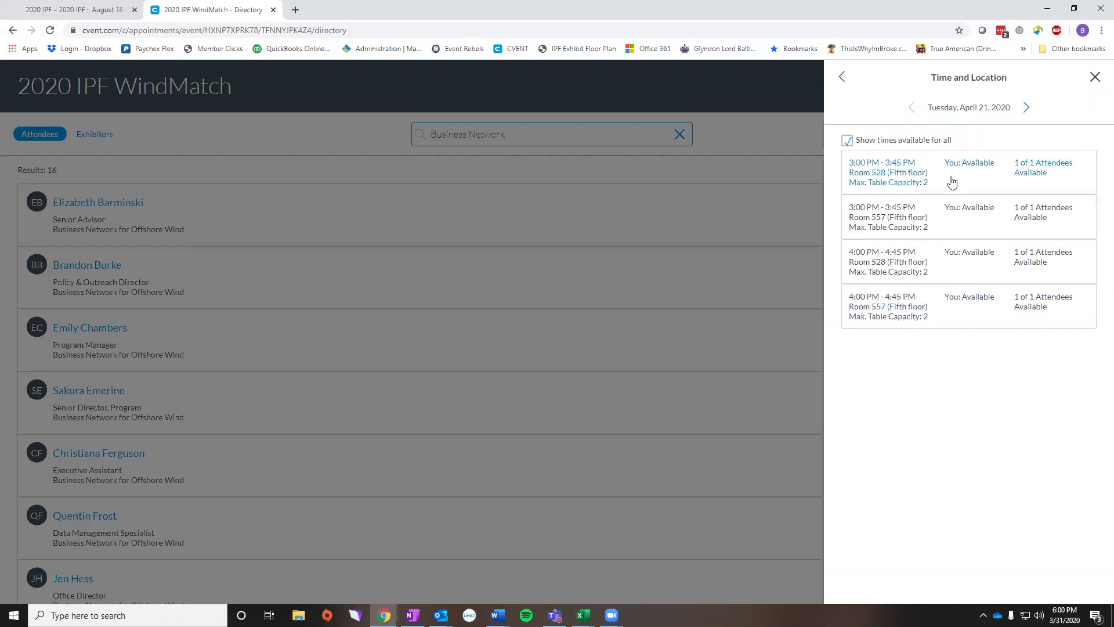
click(1026, 110)
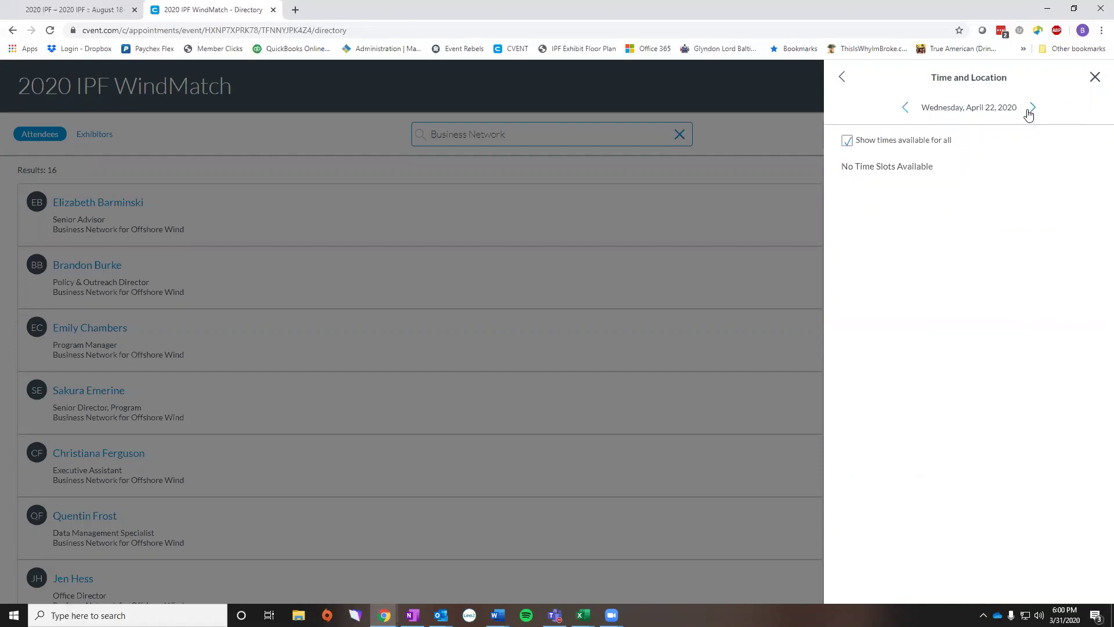
click(1028, 113)
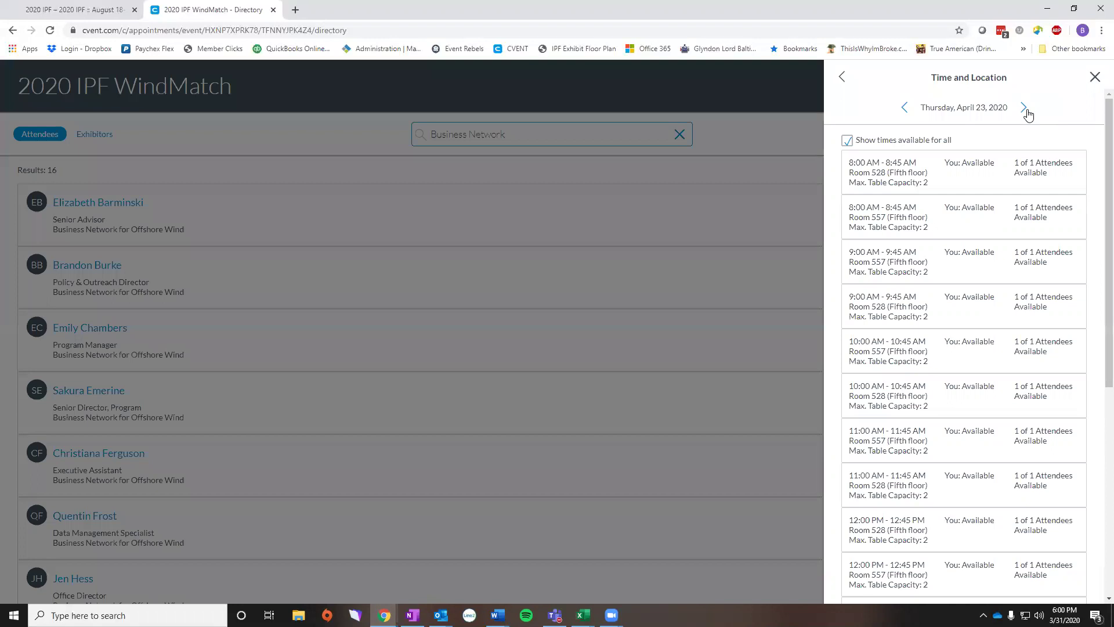
click(842, 79)
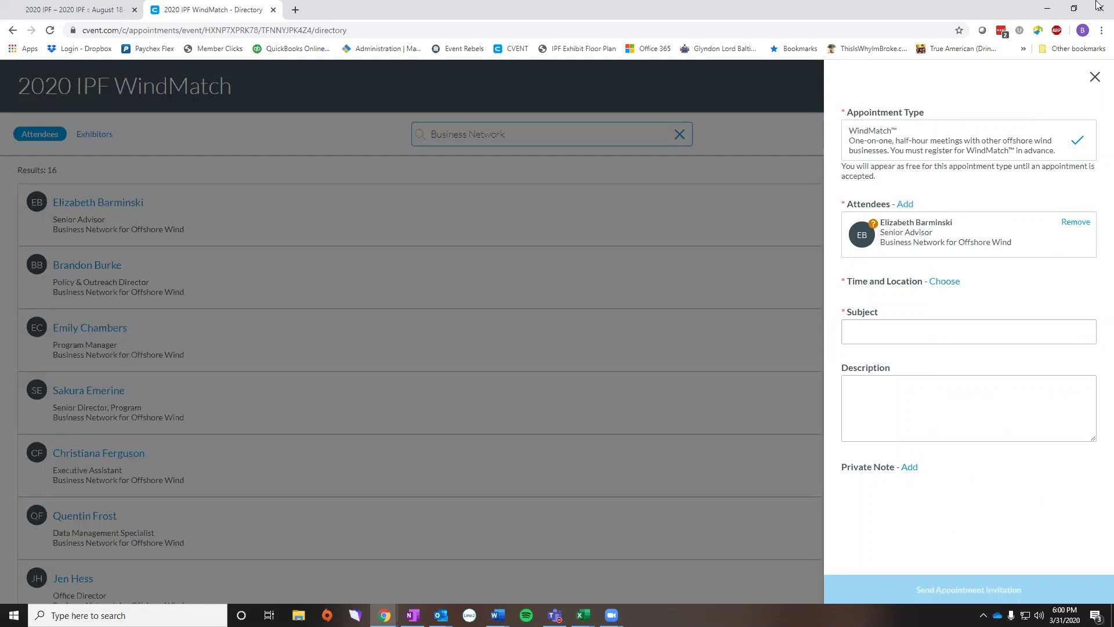
- Close the open appointment request and clear the 'Business Network' search to list all 701 attendees
click(1094, 78)
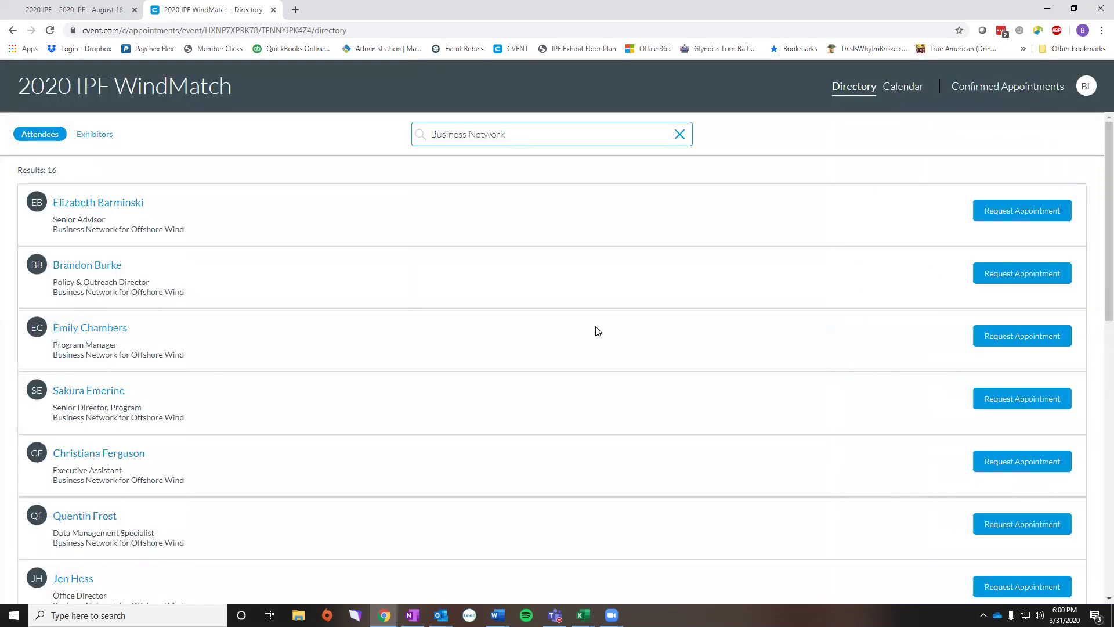
click(679, 136)
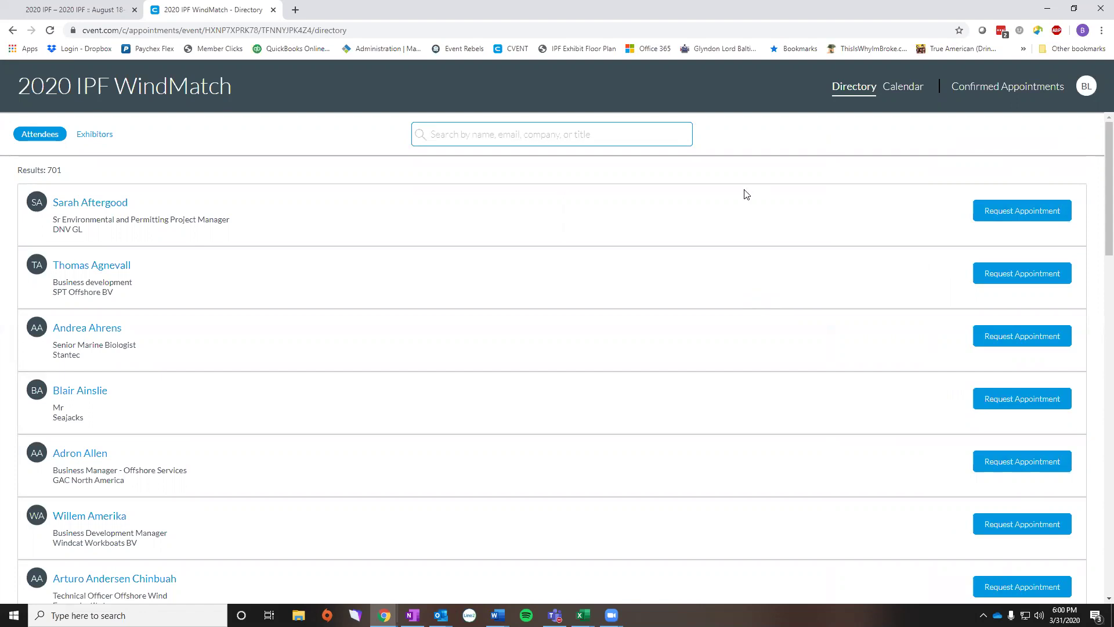
- Close the WindMatch windows and copy the registration confirmation number from the Outlook email
click(274, 11)
click(1047, 8)
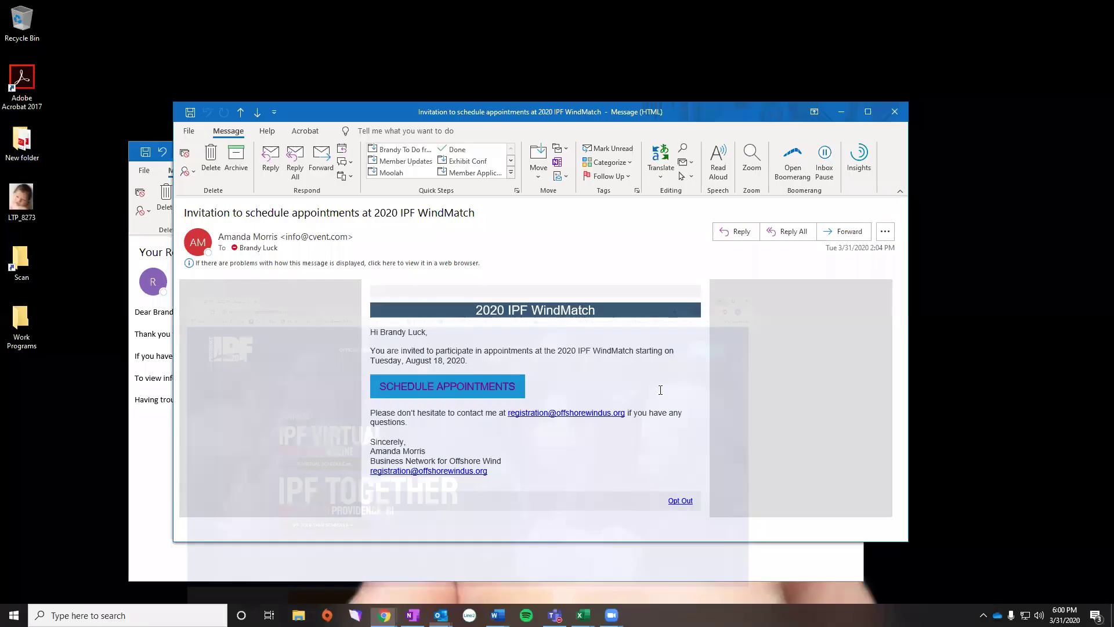
click(894, 111)
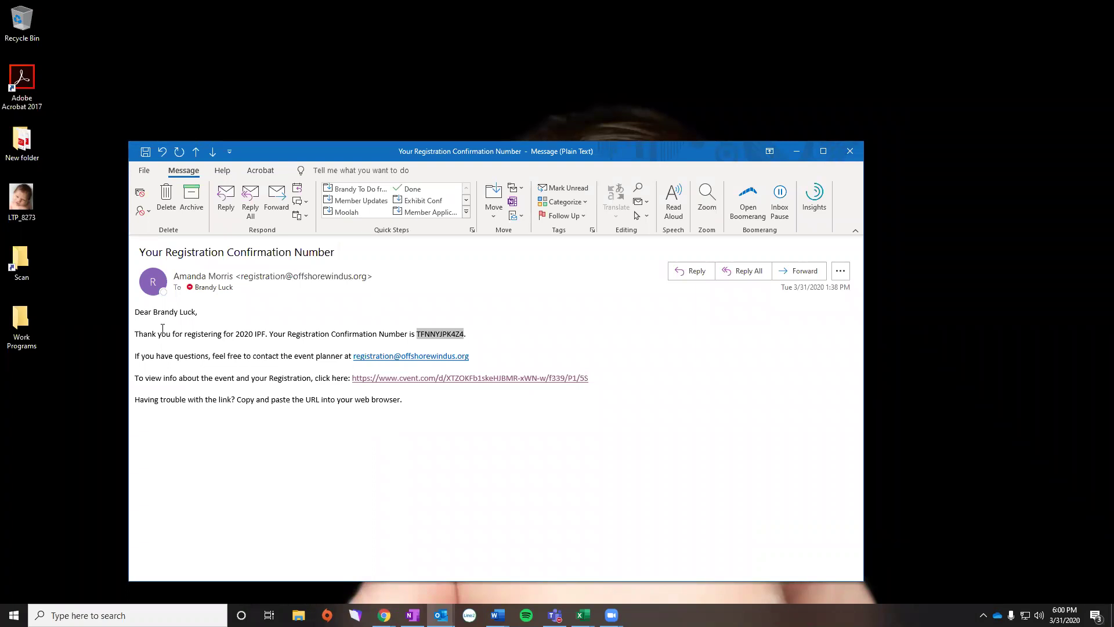
right_click(442, 328)
click(459, 333)
- Close the confirmation email, return to the 2020 IPF site, and open the Already Registered? sign-in
click(849, 150)
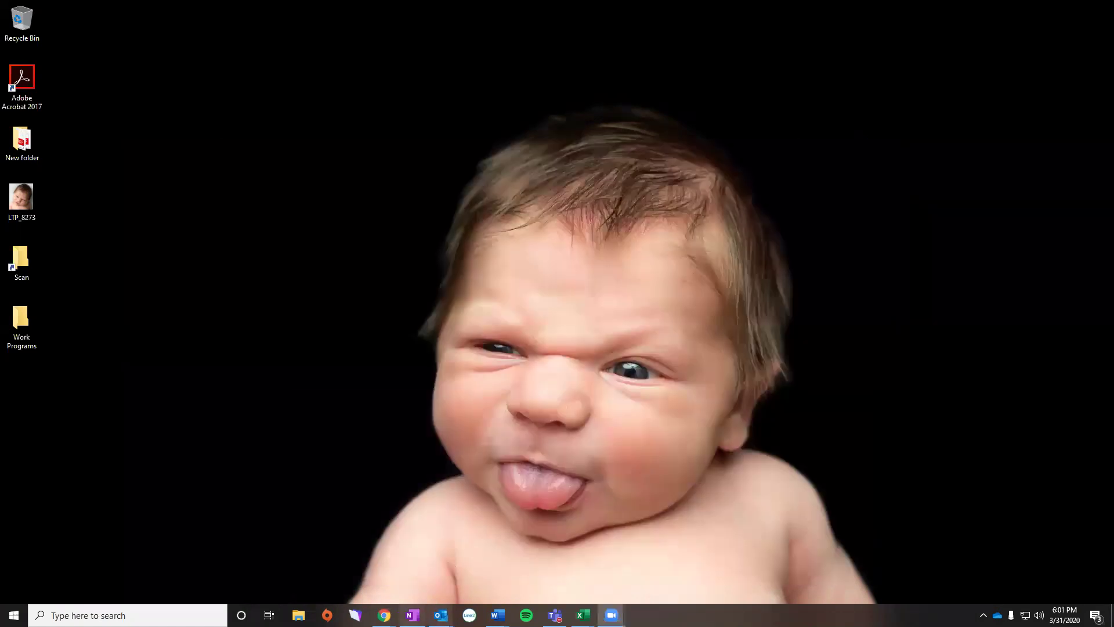
mouse_move(384, 614)
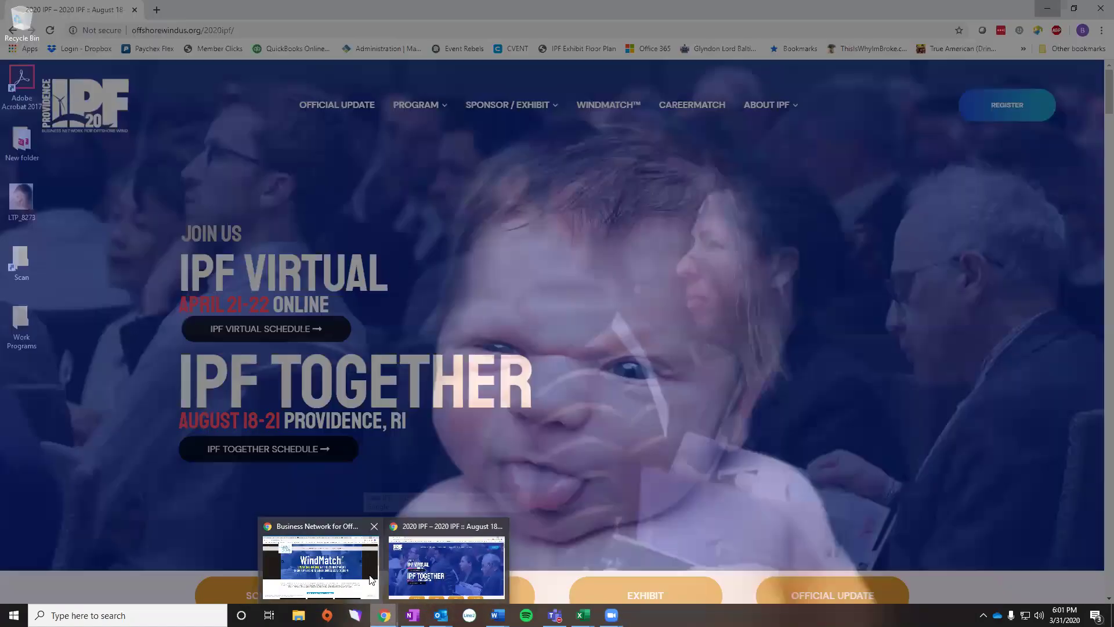
click(446, 565)
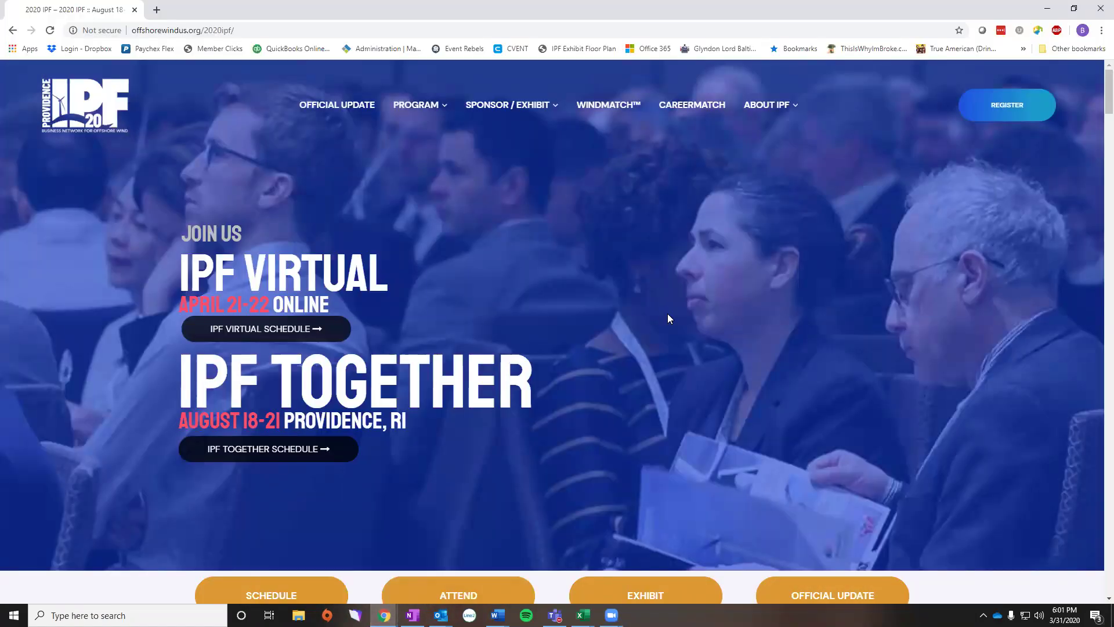
click(1009, 105)
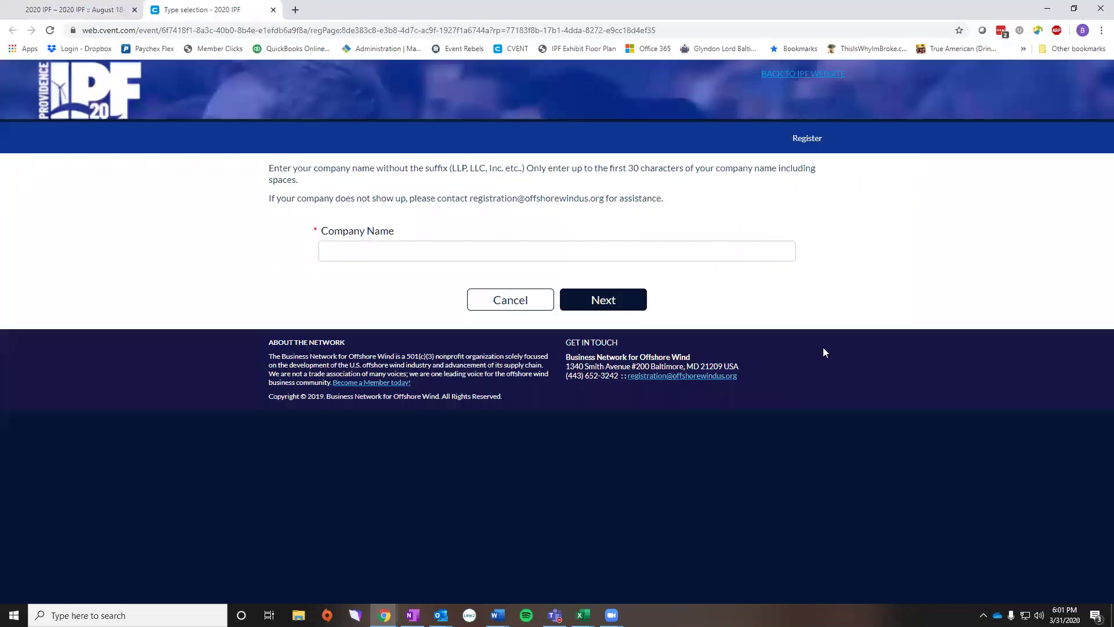
click(532, 301)
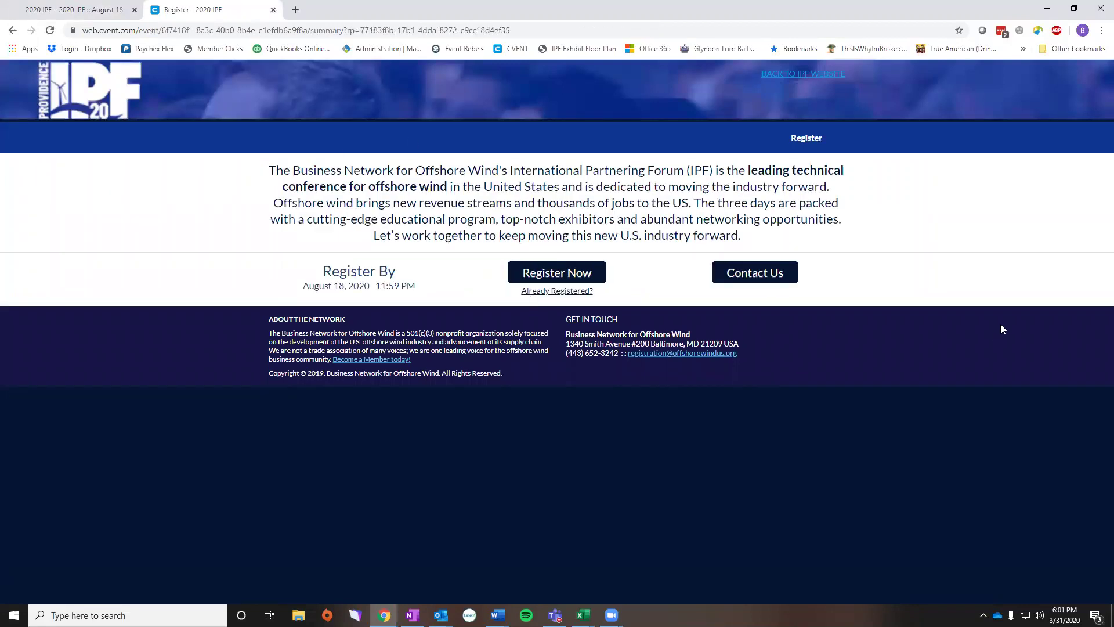
click(562, 293)
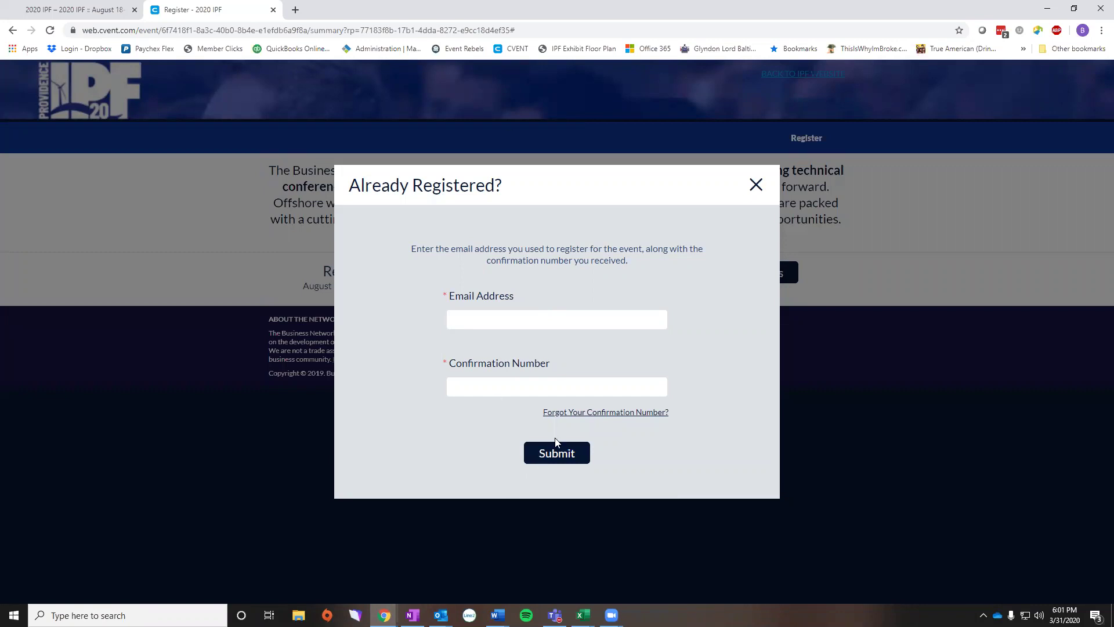
- Sign in to the existing IPF registration with the registrant's e-mail and pasted confirmation number
click(567, 414)
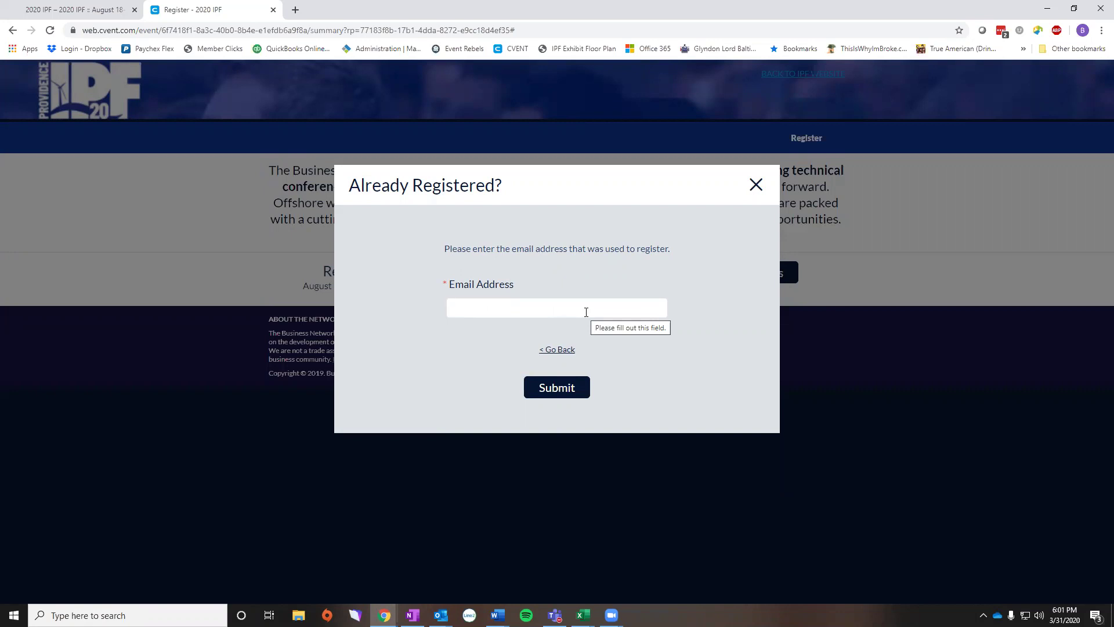
click(566, 350)
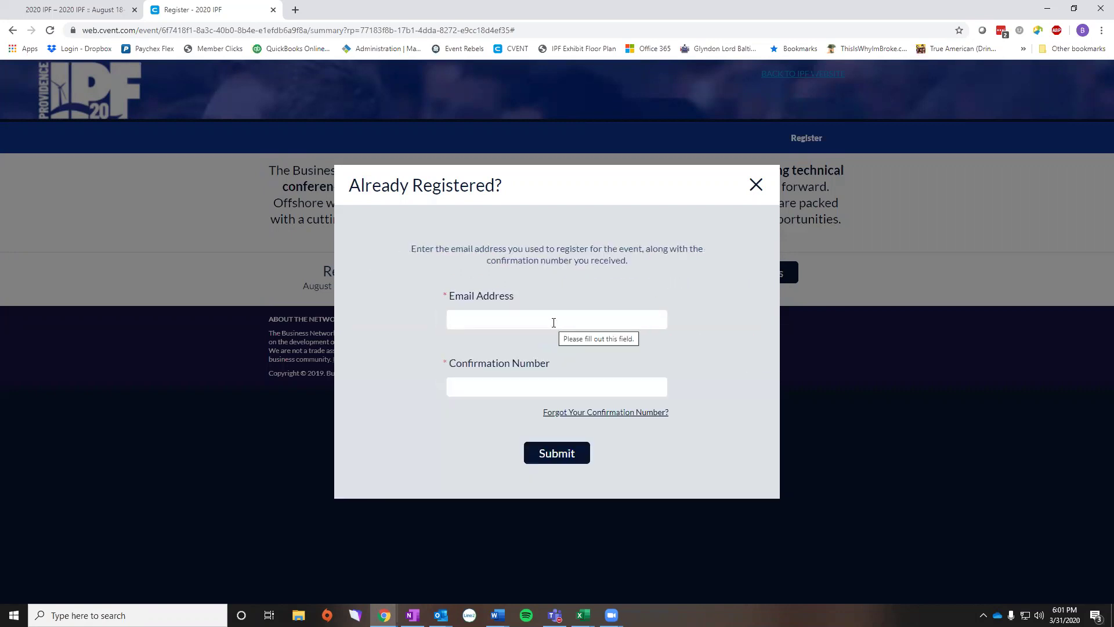
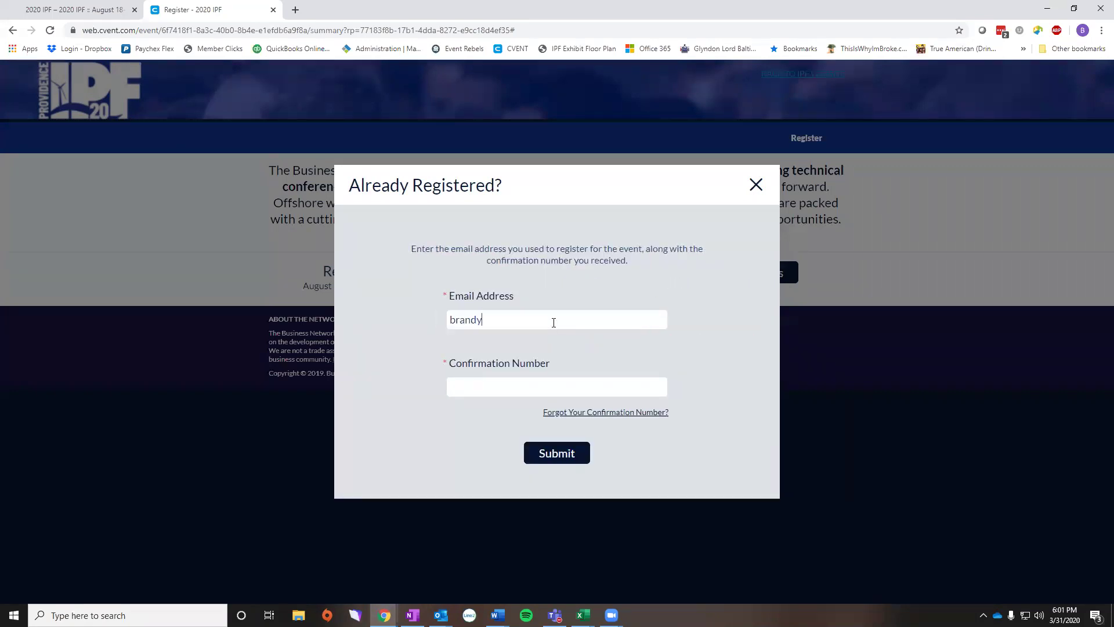
key(Tab)
key(ctrl+v)
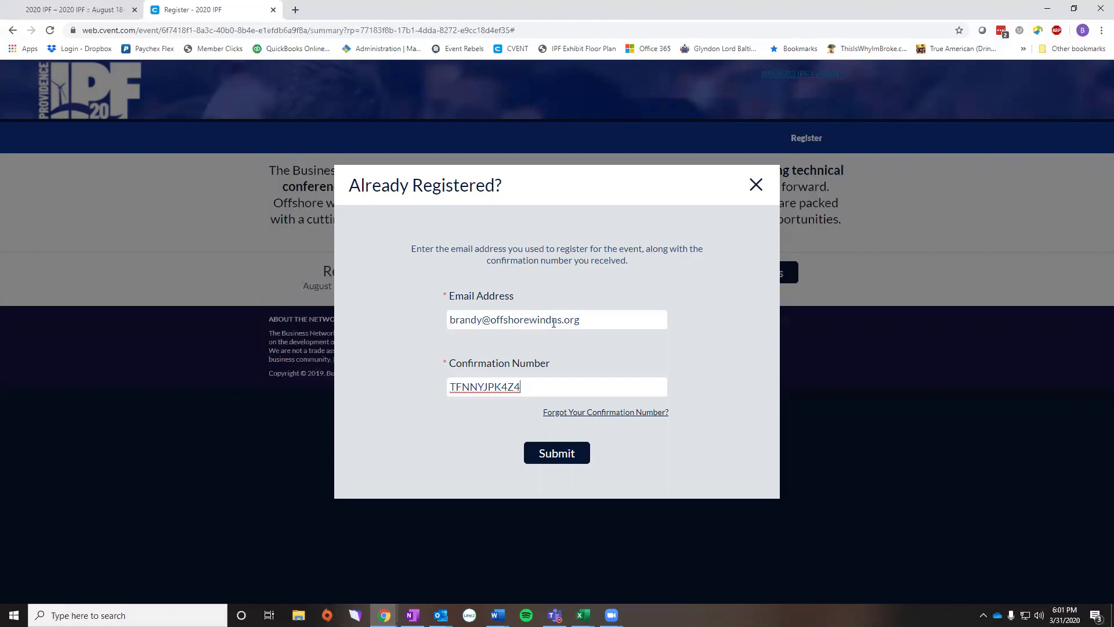
click(567, 456)
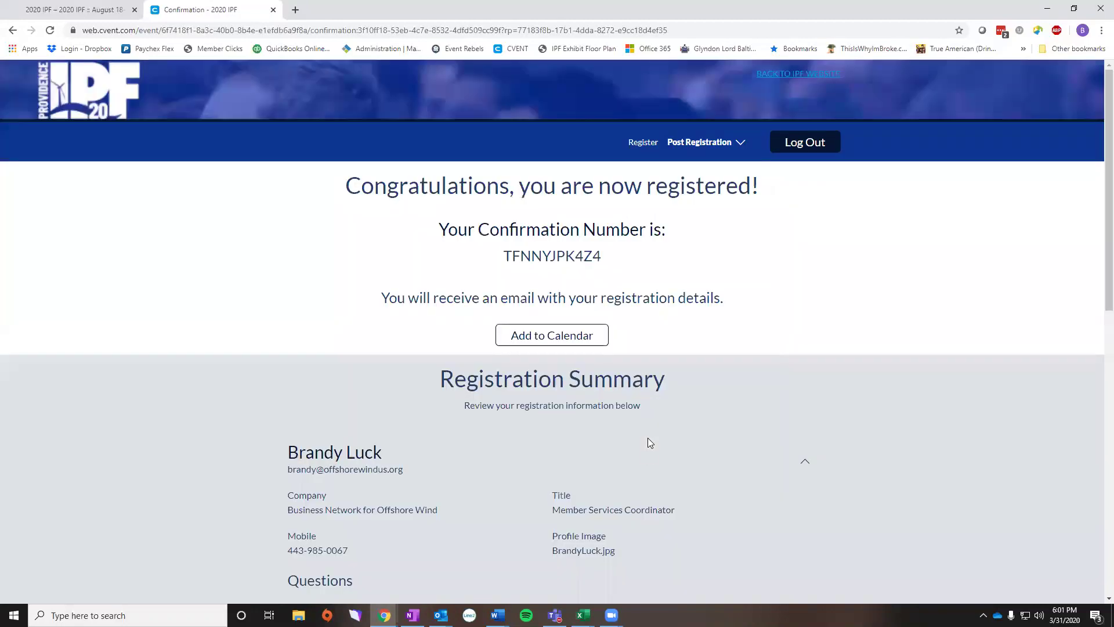
- Scroll through the Registration Summary and agenda of $0.00 sessions dated 4/21/20 to 8/20/20
scroll(751, 313, down, 2)
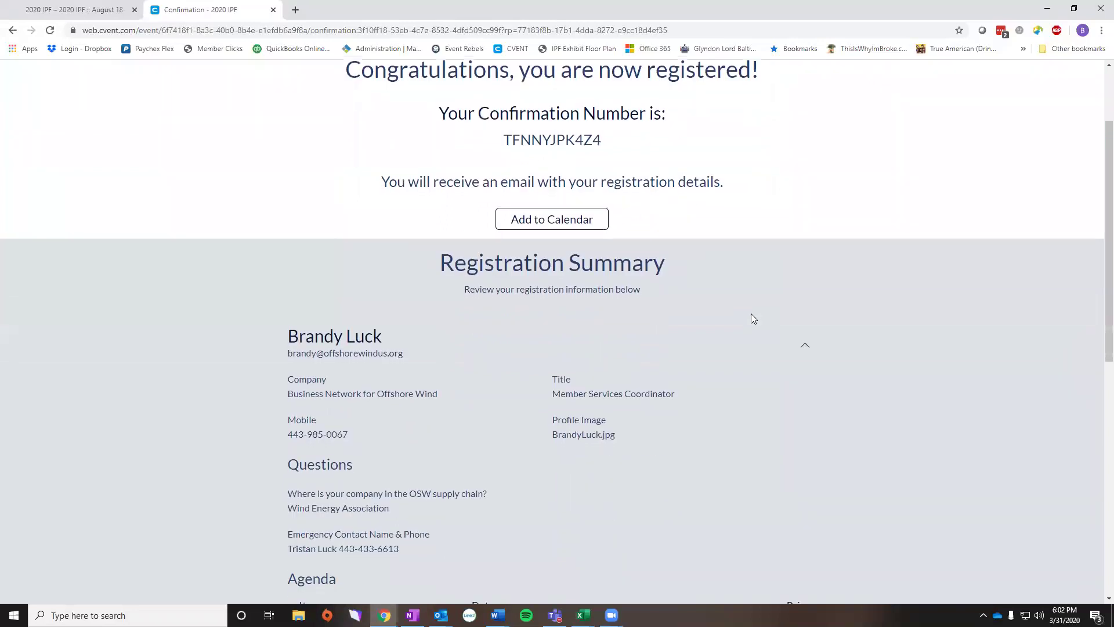
scroll(751, 313, down, 1)
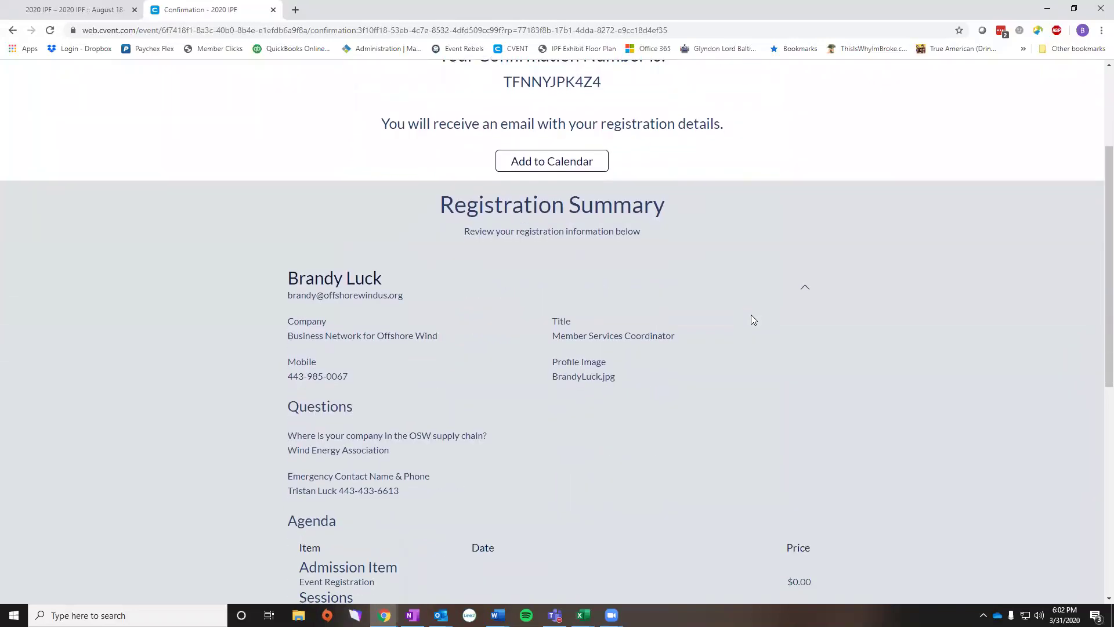
scroll(753, 319, down, 2)
scroll(753, 320, down, 4)
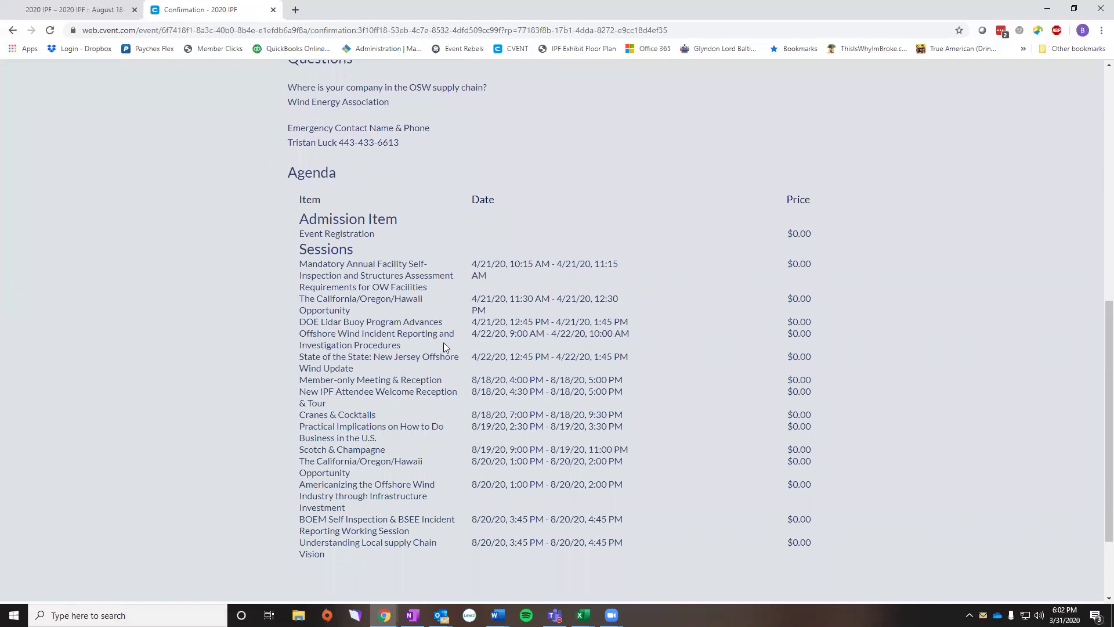
scroll(443, 343, down, 1)
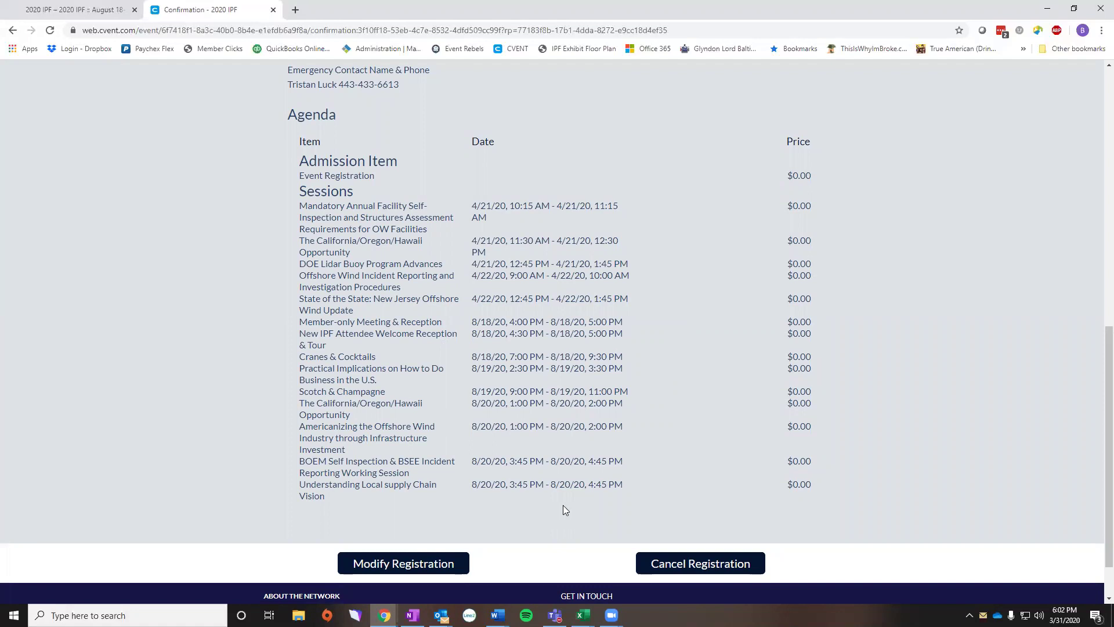
scroll(564, 509, down, 1)
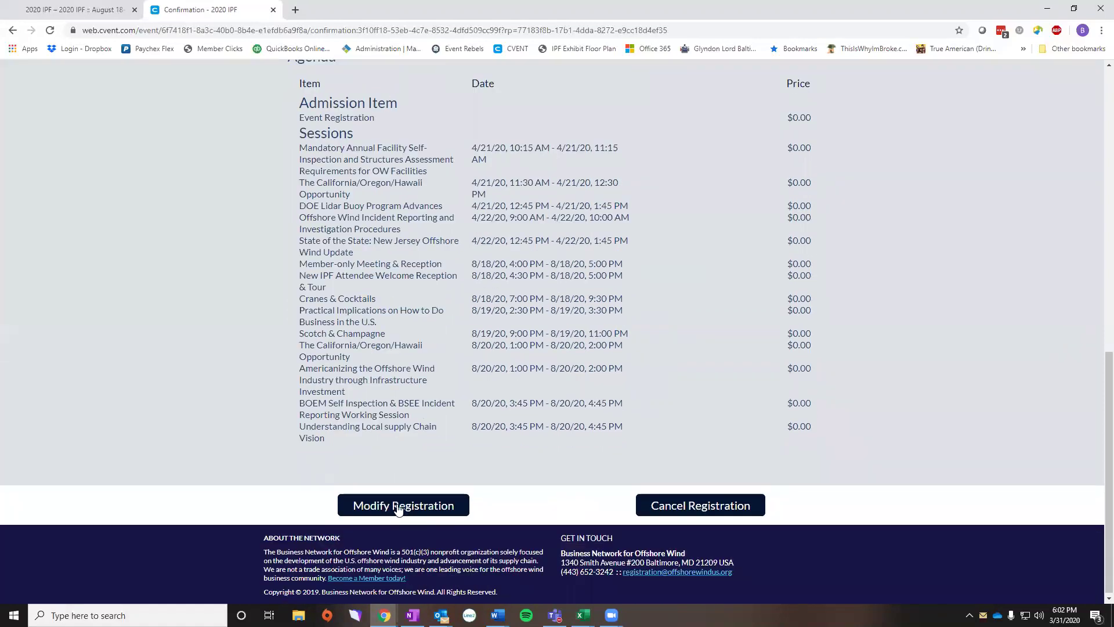
- Modify the Network Staff registration, passing Personal Information with the WindMatch opt-out left unchecked
click(398, 508)
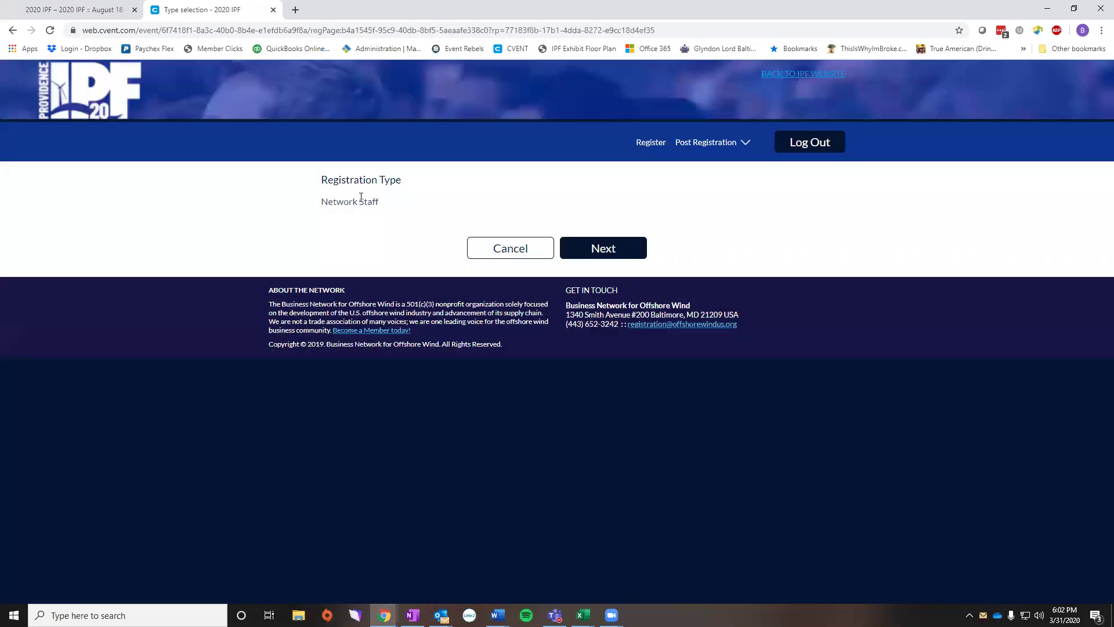
click(606, 256)
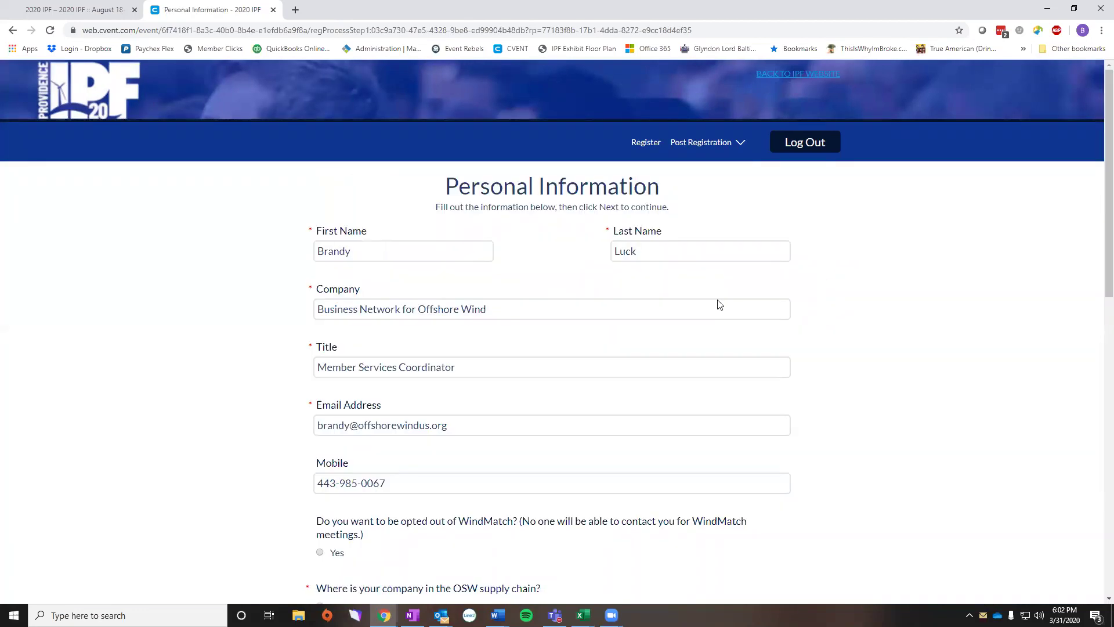
scroll(573, 413, down, 3)
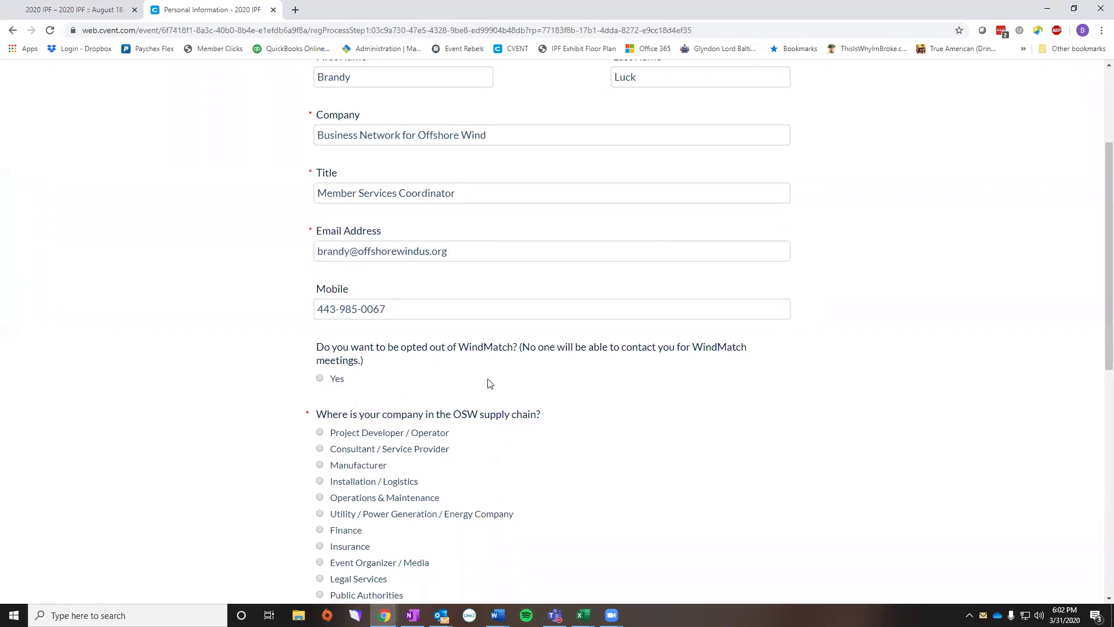
scroll(490, 383, down, 1)
scroll(490, 384, down, 5)
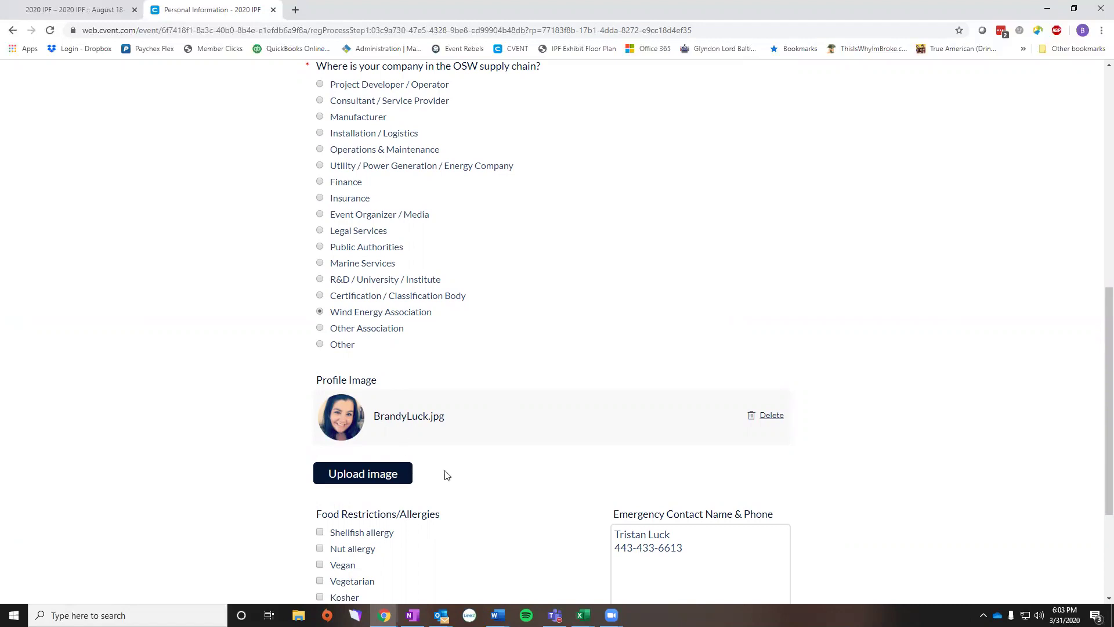
scroll(456, 473, down, 3)
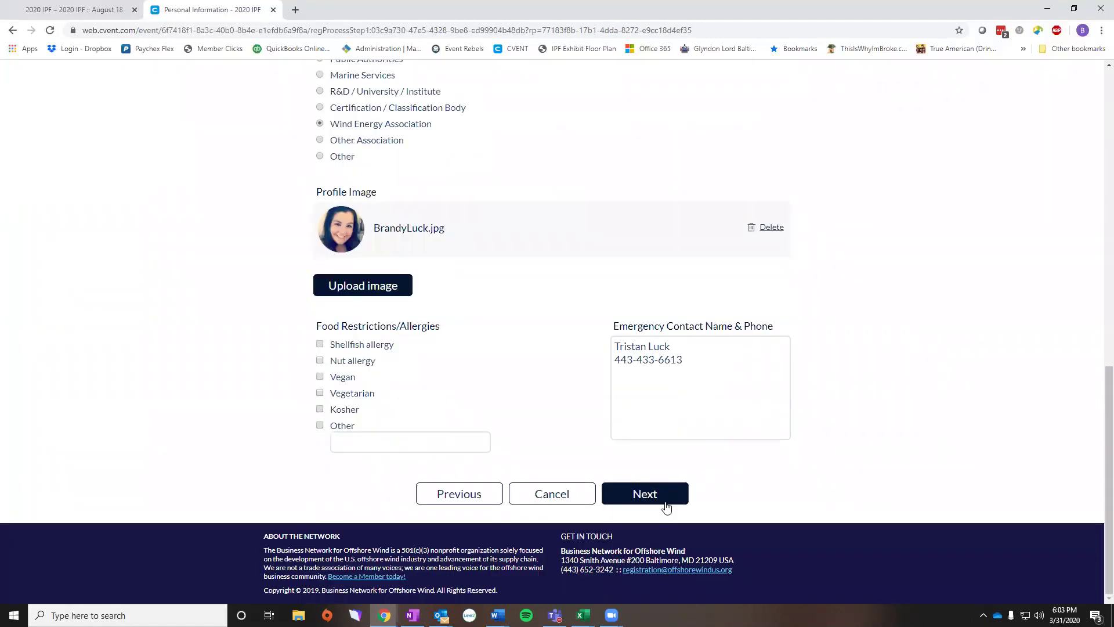
click(656, 499)
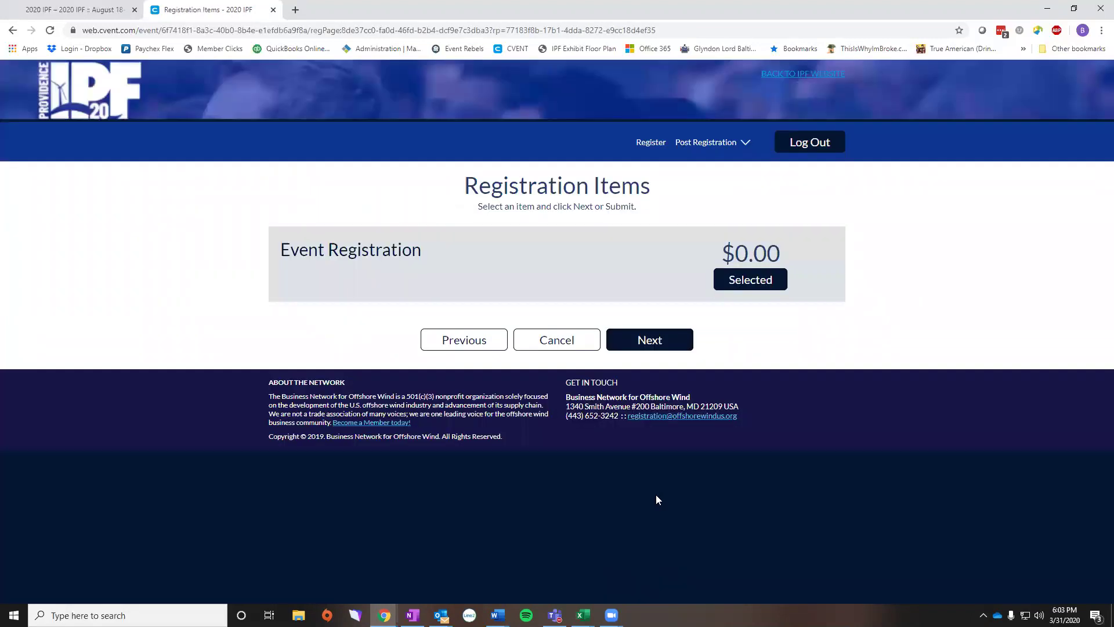
- Keep the $0.00 Event Registration and selected optional events unchanged through the registration summary review
click(647, 342)
scroll(595, 362, down, 2)
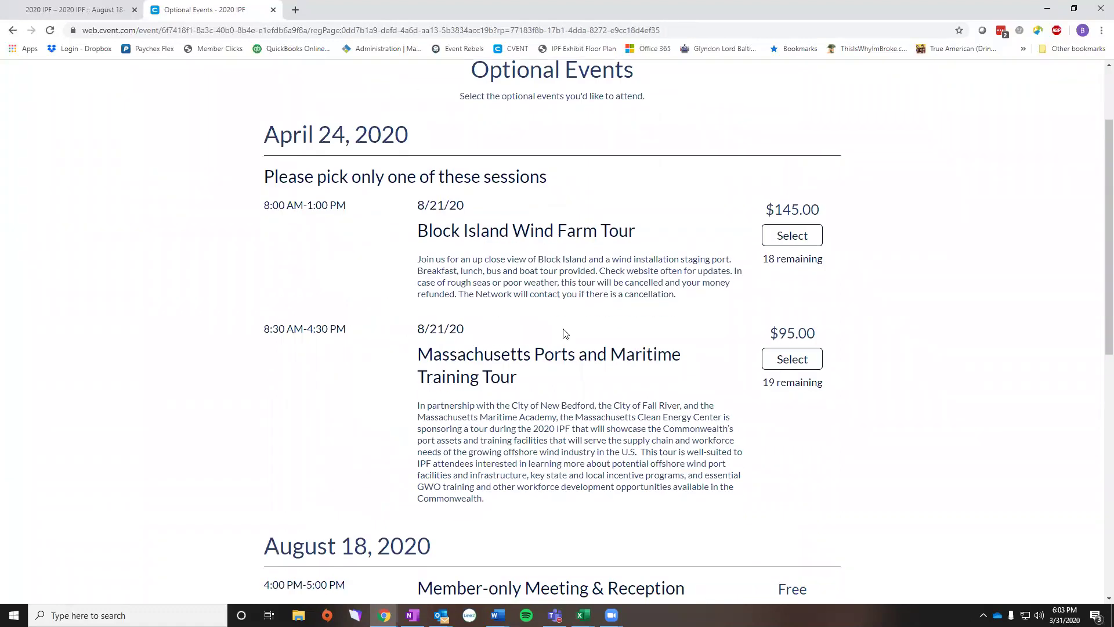
scroll(736, 383, down, 4)
scroll(736, 386, down, 4)
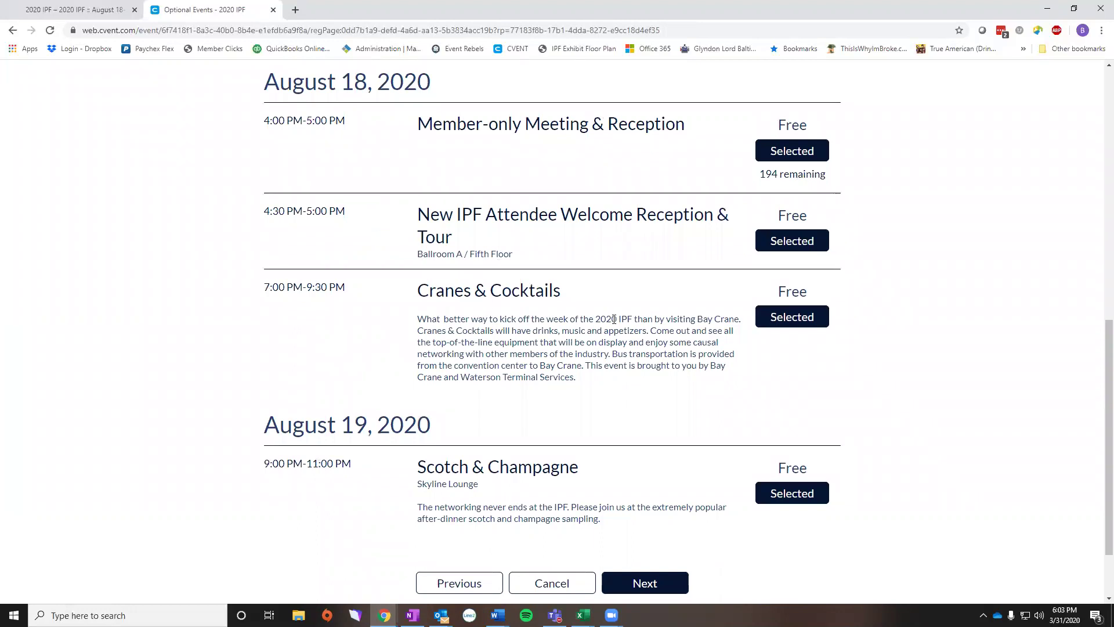
scroll(614, 319, down, 2)
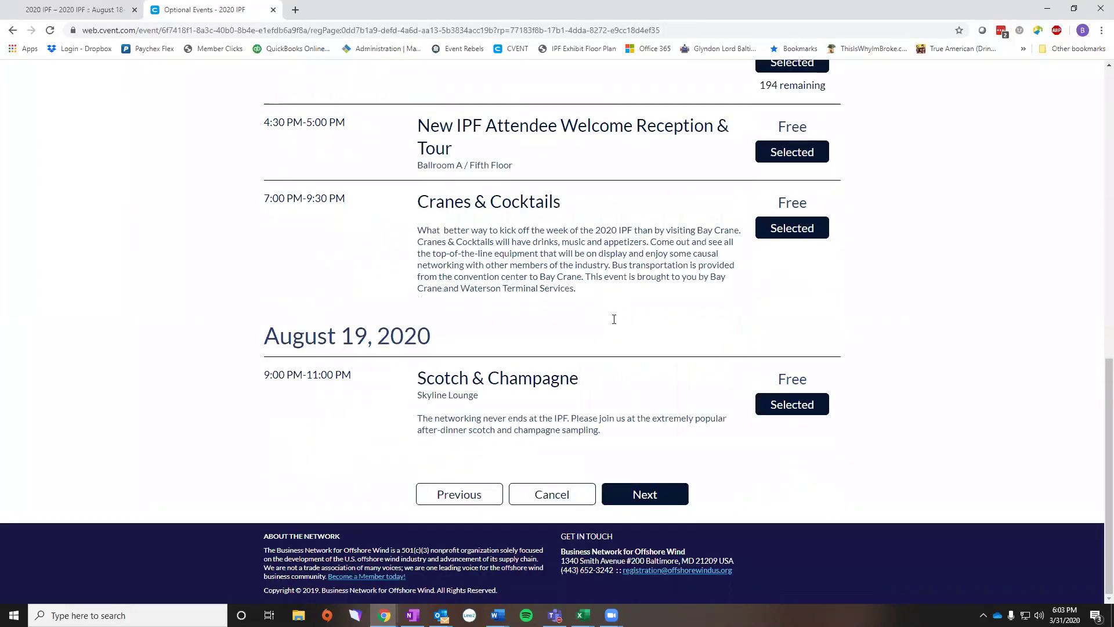
click(634, 502)
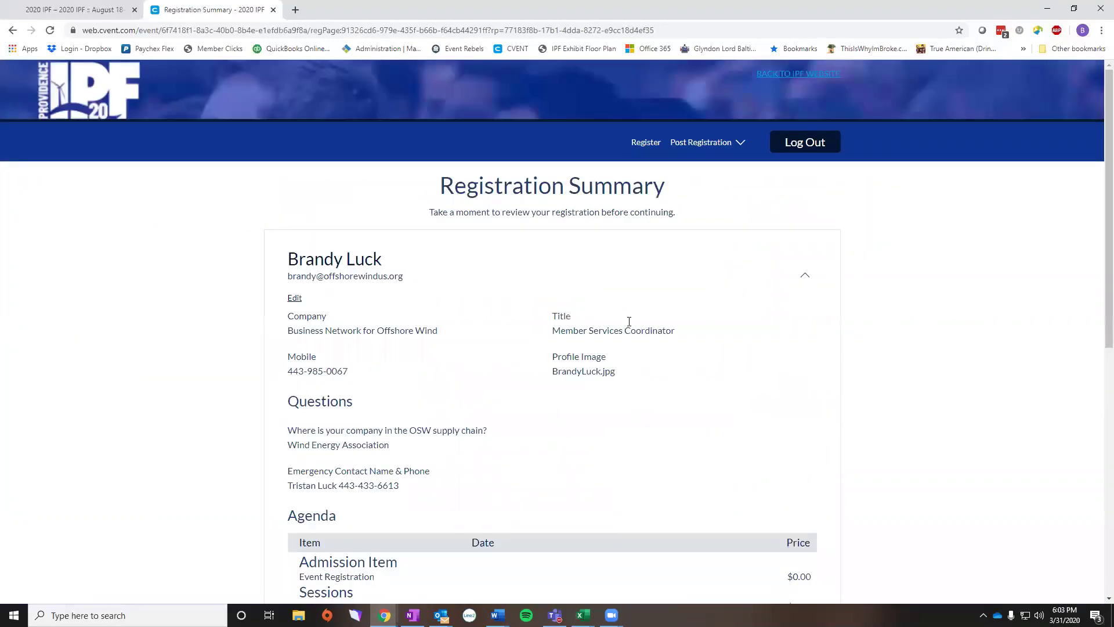
scroll(722, 345, down, 8)
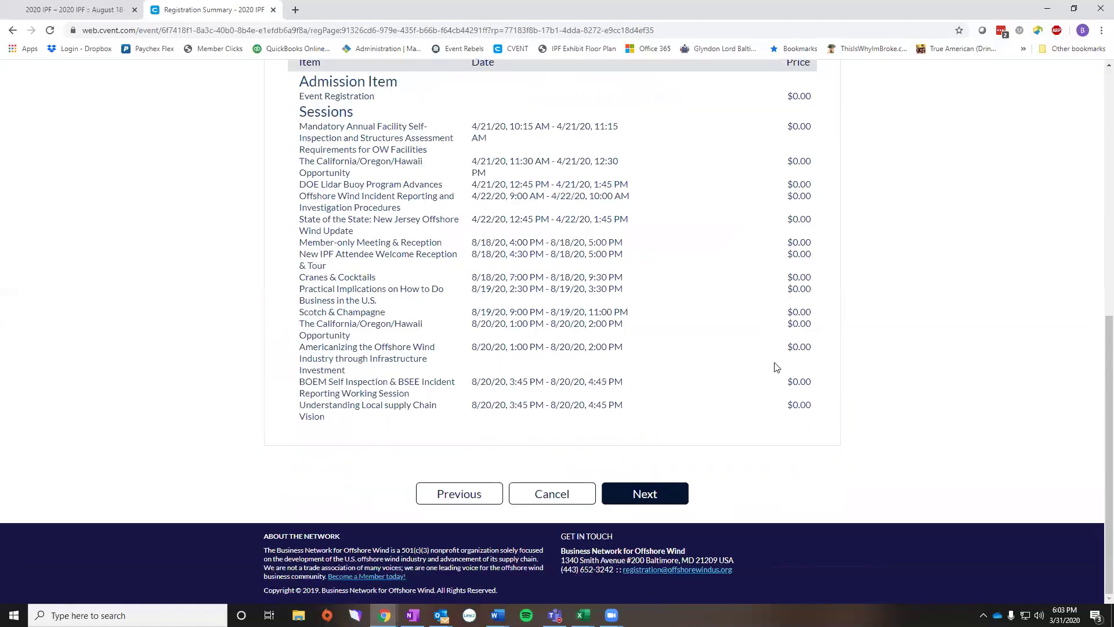
click(658, 495)
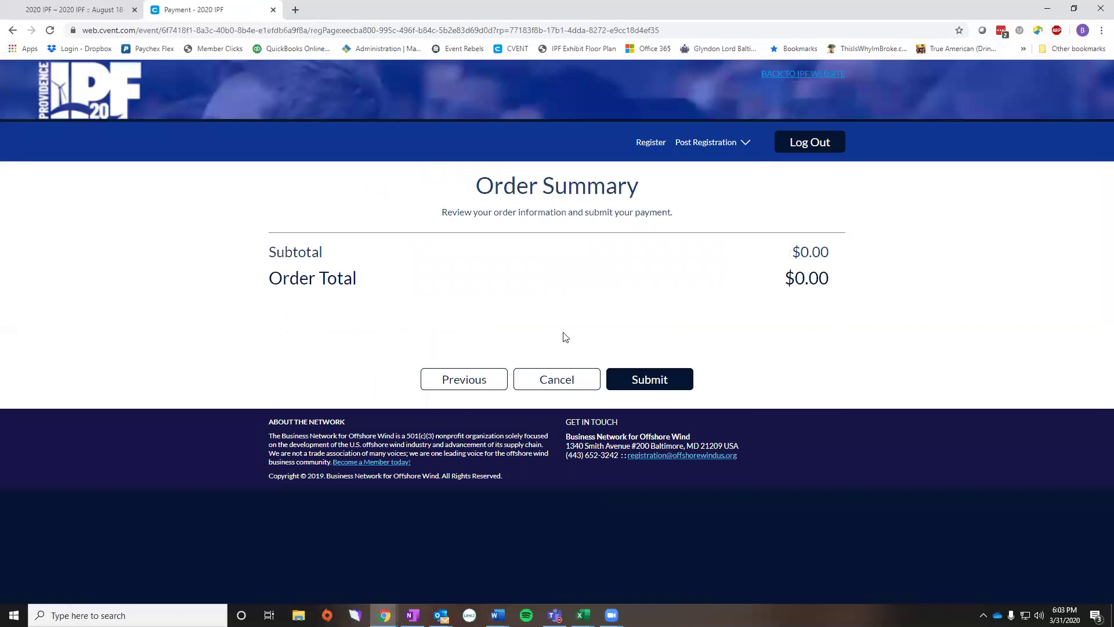
- Submit the $0.00 order and check the modified registration's confirmation page
click(665, 388)
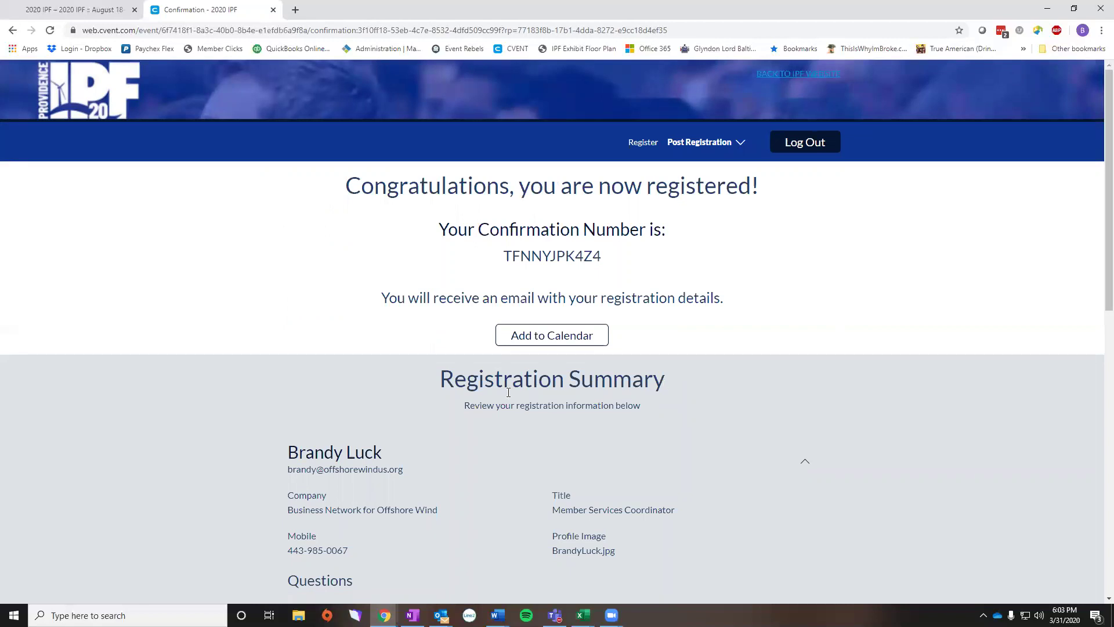
scroll(430, 411, down, 2)
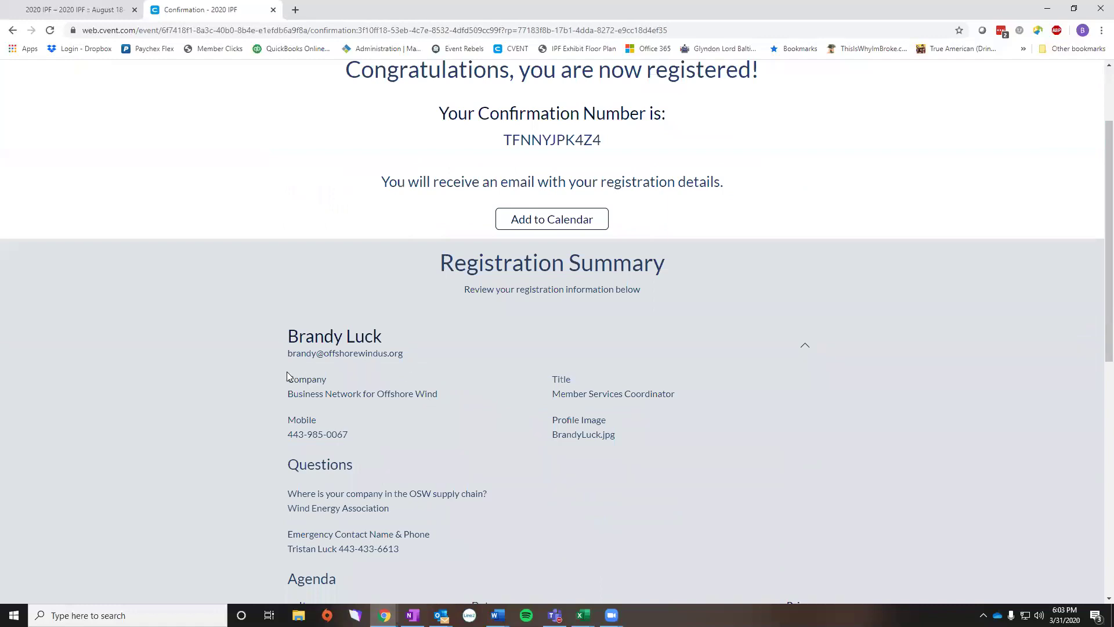